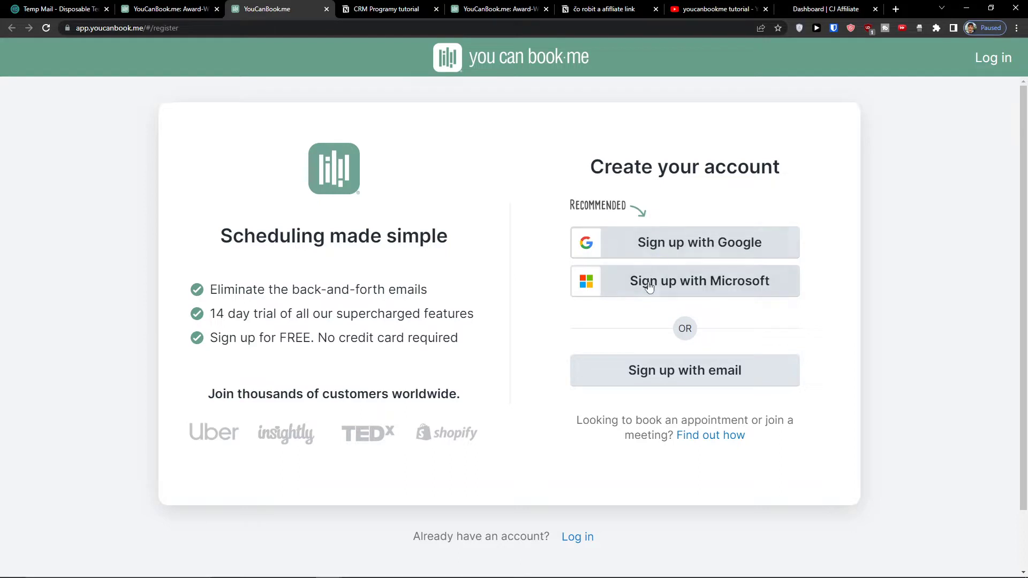
Start an email sign-up in YouCanBook.me using the copied Temp Mail address.
left_click(619, 385)
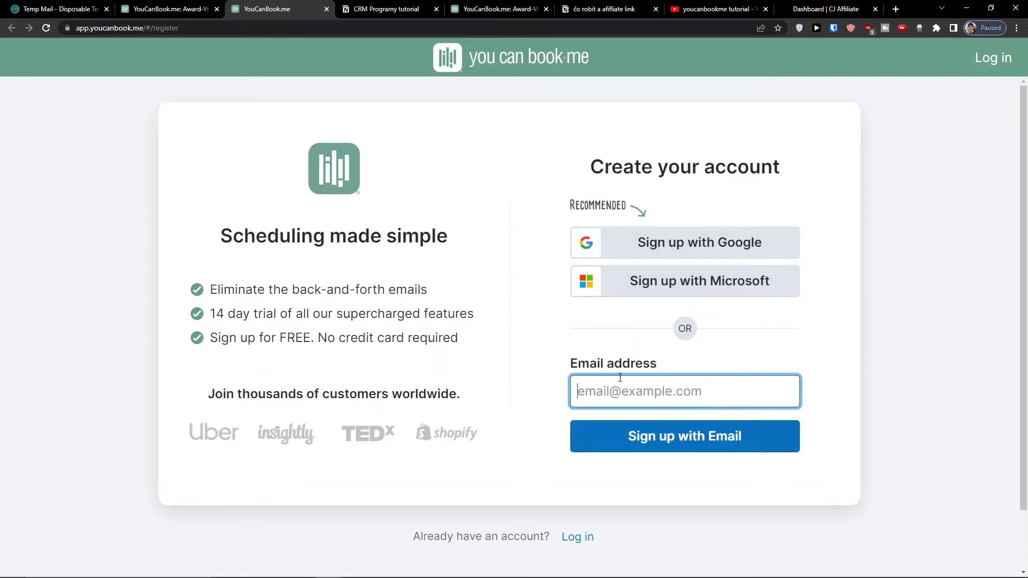
left_click(32, 8)
left_click(631, 164)
left_click(293, 9)
key("ctrl+v")
left_click(604, 433)
With the verification-code prompt showing, bring up the Temp Mail inbox.
left_click_drag(293, 9, 195, 5)
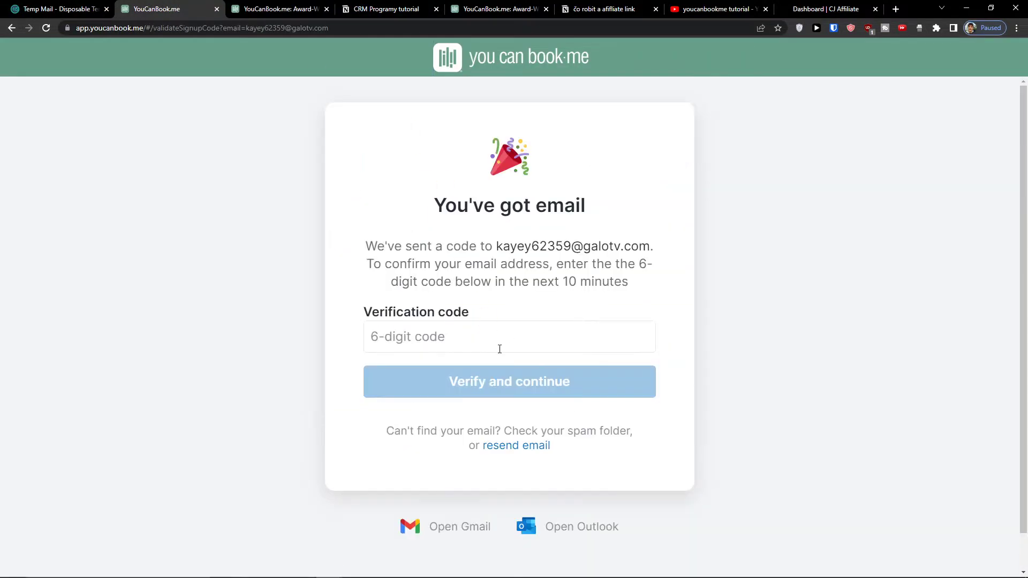
left_click(498, 347)
left_click(55, 13)
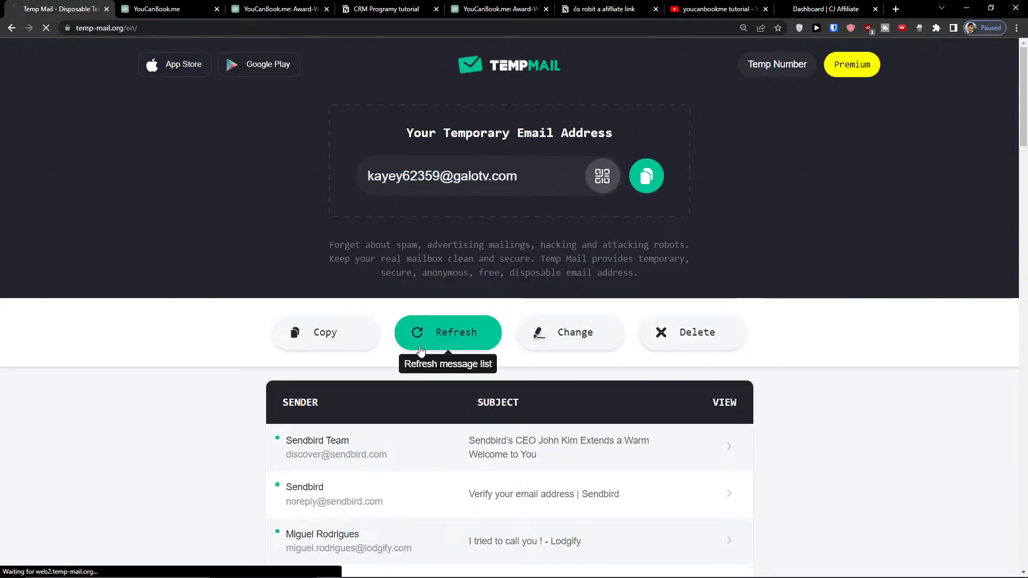
Refresh the Temp Mail inbox and open the YouCanBook.me 'Confirm registration' email.
left_click(448, 334)
scroll(269, 315, "down", 2)
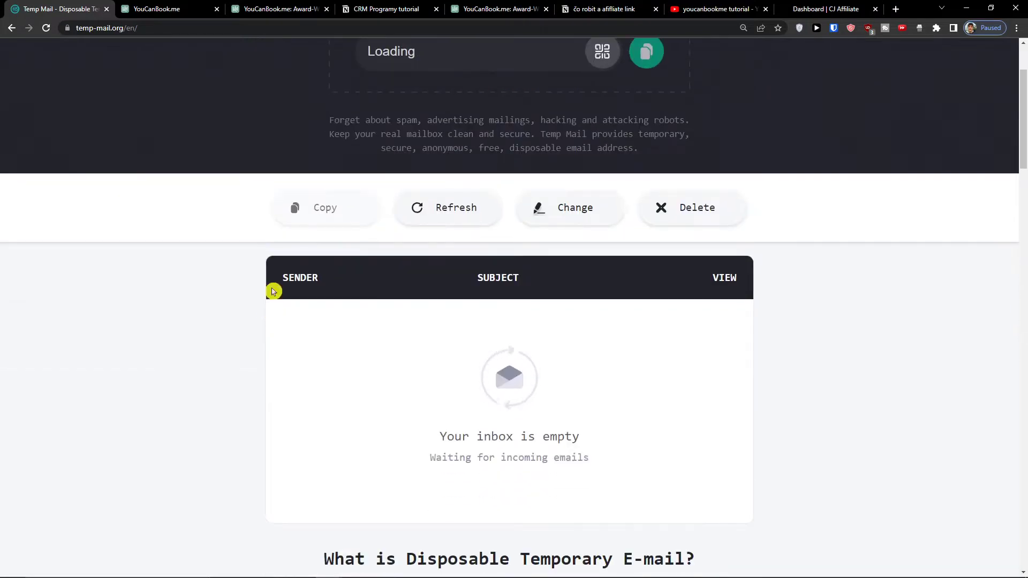
left_click(193, 9)
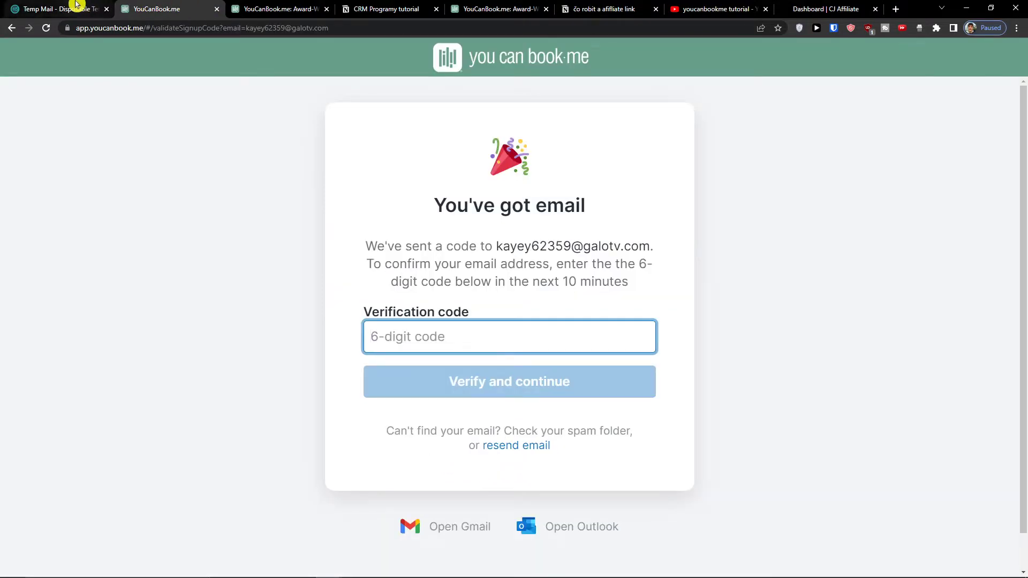
left_click(76, 6)
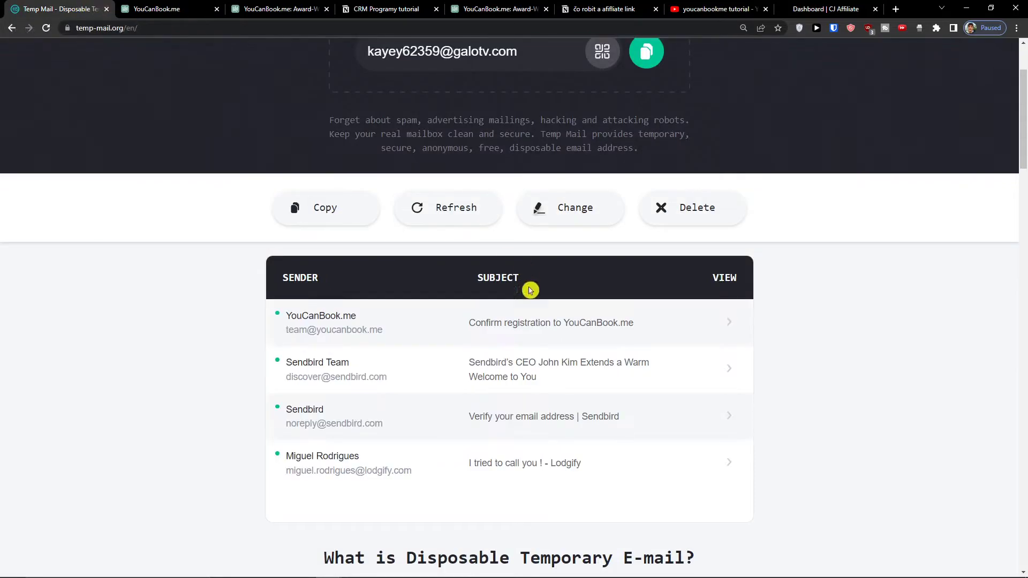
left_click(535, 323)
scroll(507, 355, "down", 3)
Copy the 6-digit code from the email and enter it as the verification code.
triple_click(490, 390)
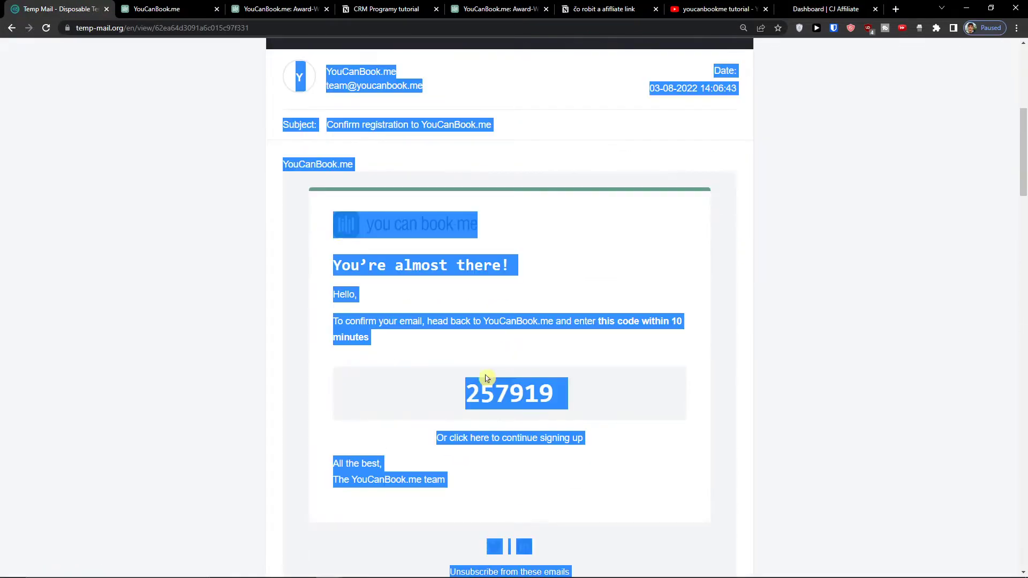
left_click(528, 403)
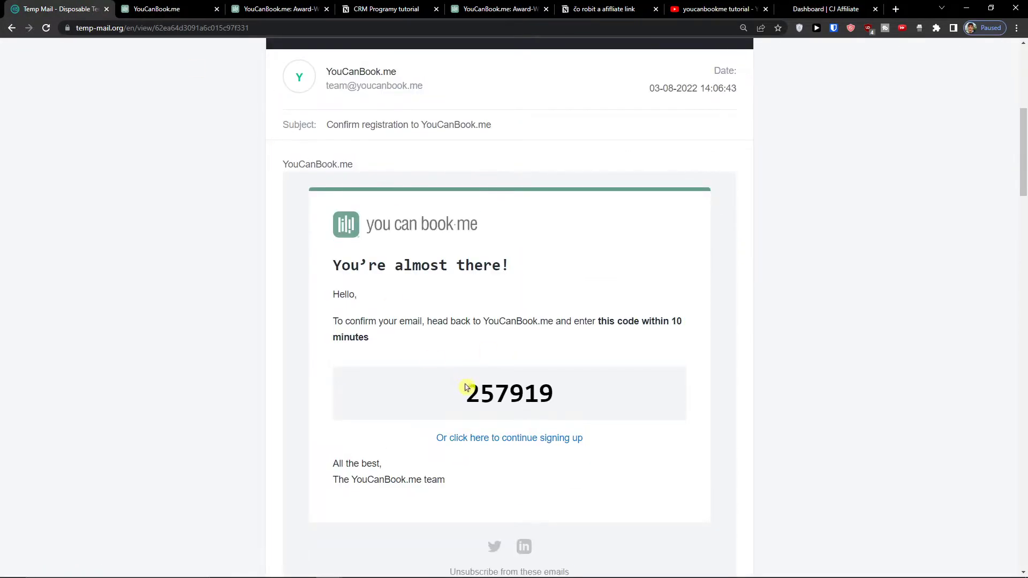
left_click_drag(466, 390, 554, 393)
key("ctrl+c")
left_click(156, 9)
key("ctrl+v")
left_click(509, 383)
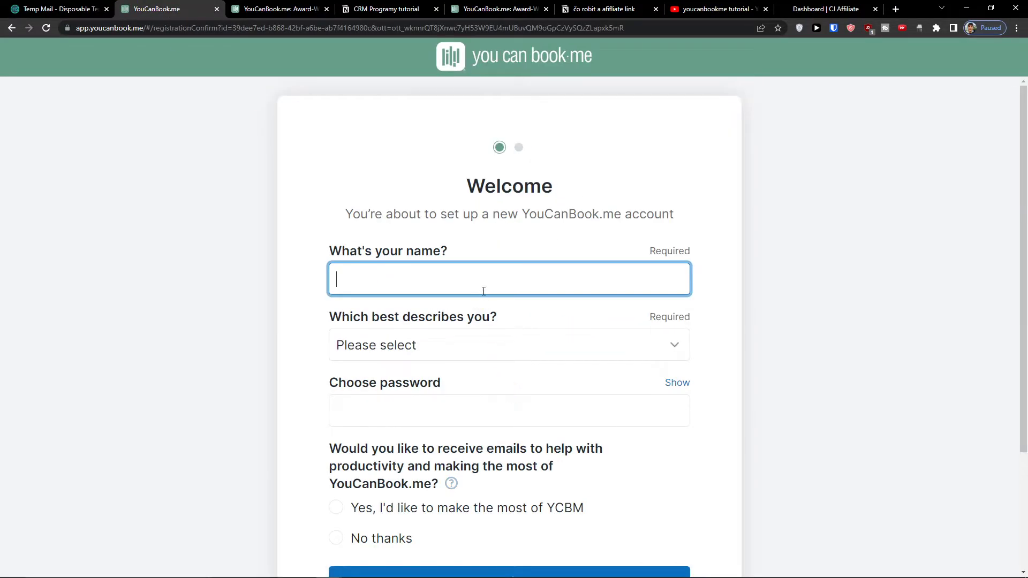
Enter the user's name and choose Design under 'Which best describes you?'.
type("Marcus")
key("Tab")
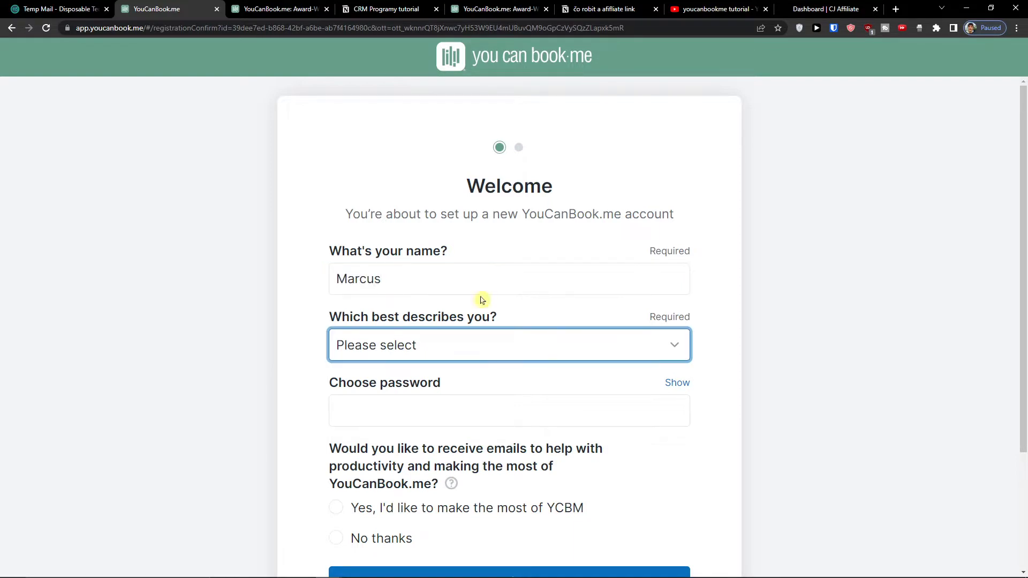
left_click(477, 339)
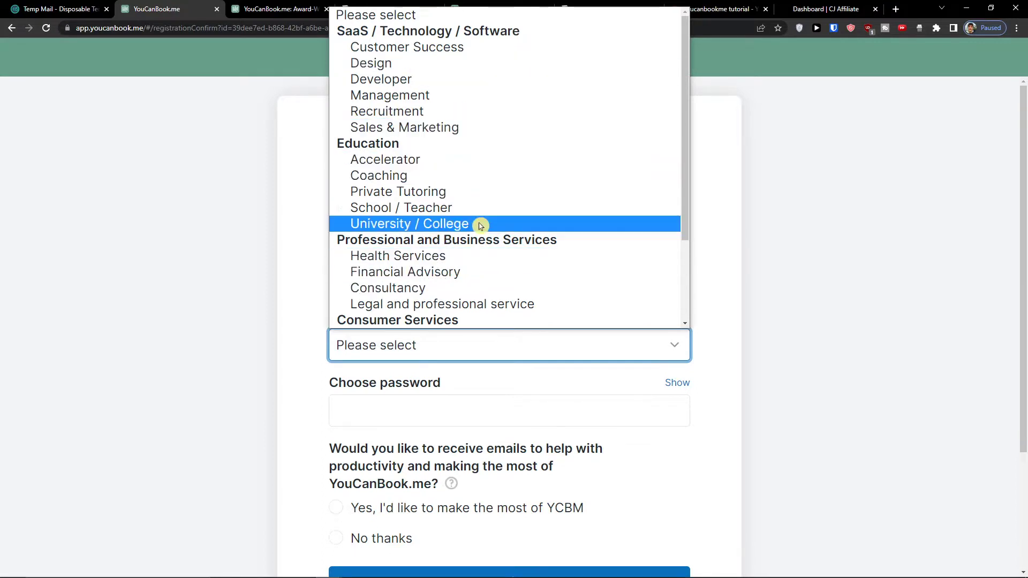
left_click(448, 68)
Set the account password, choose 'No thanks' to marketing emails, and submit the form.
left_click(449, 420)
type("••••••••••")
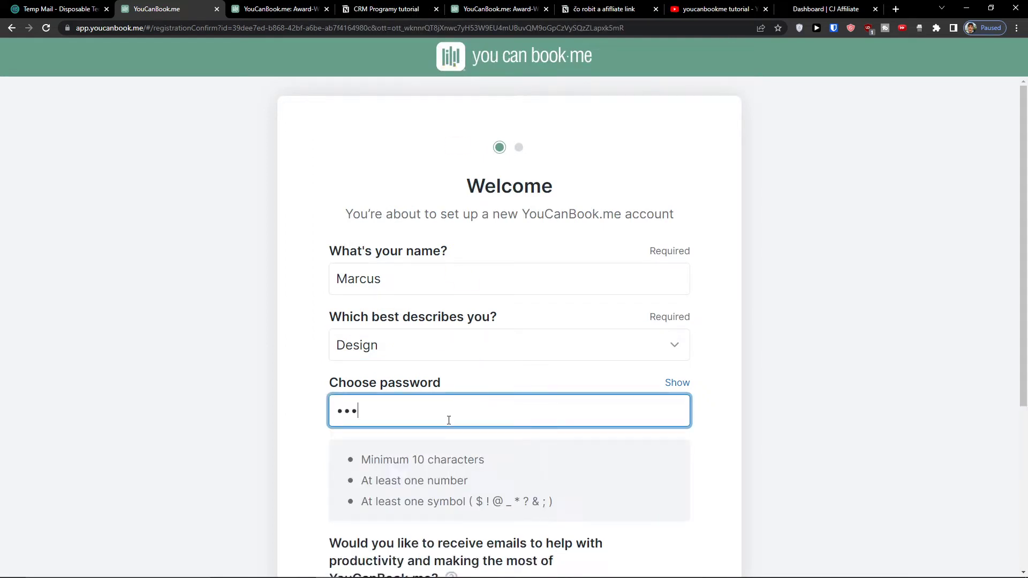
type("•")
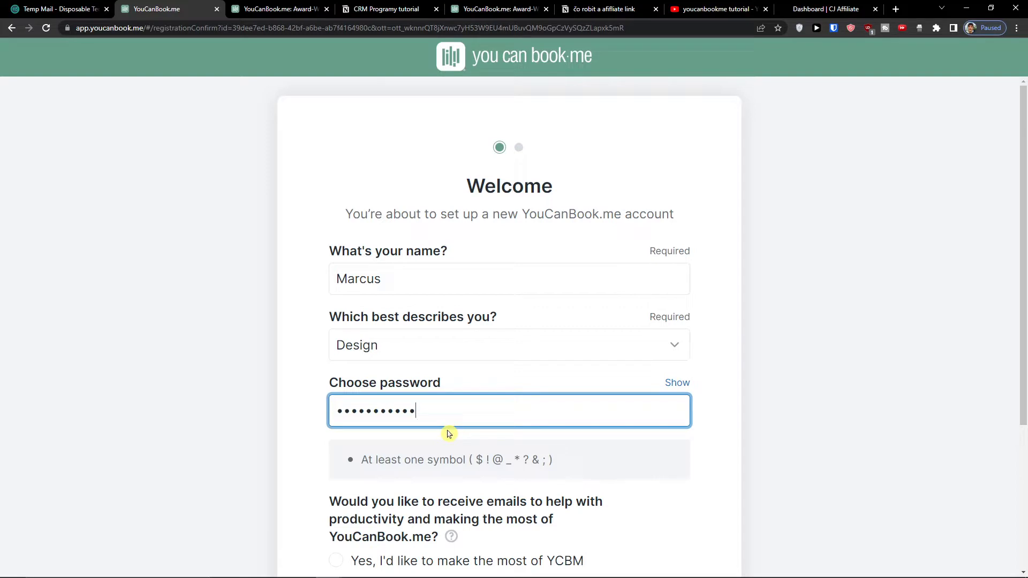
type("•")
left_click(440, 459)
double_click(441, 423)
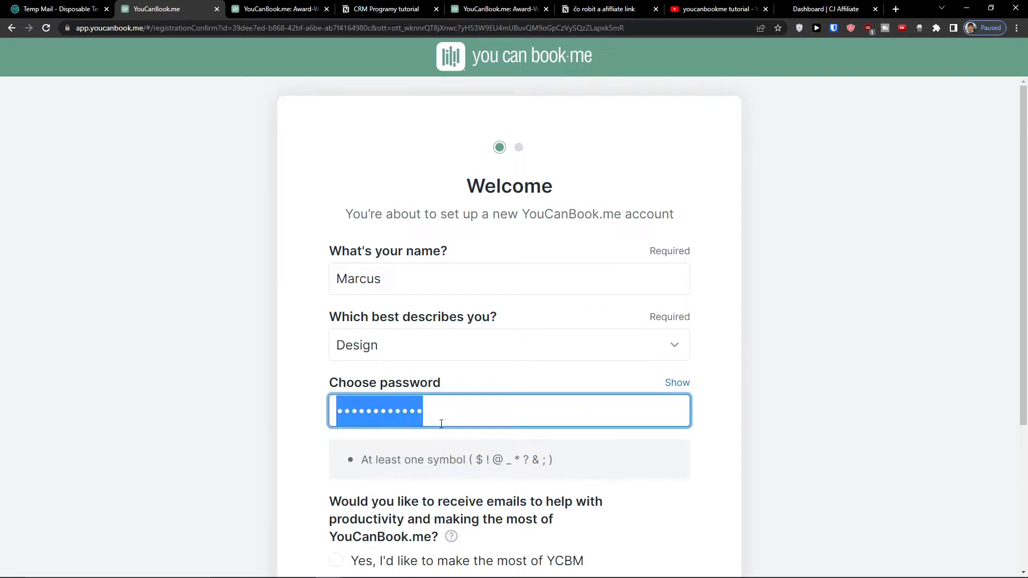
type("•••••••••")
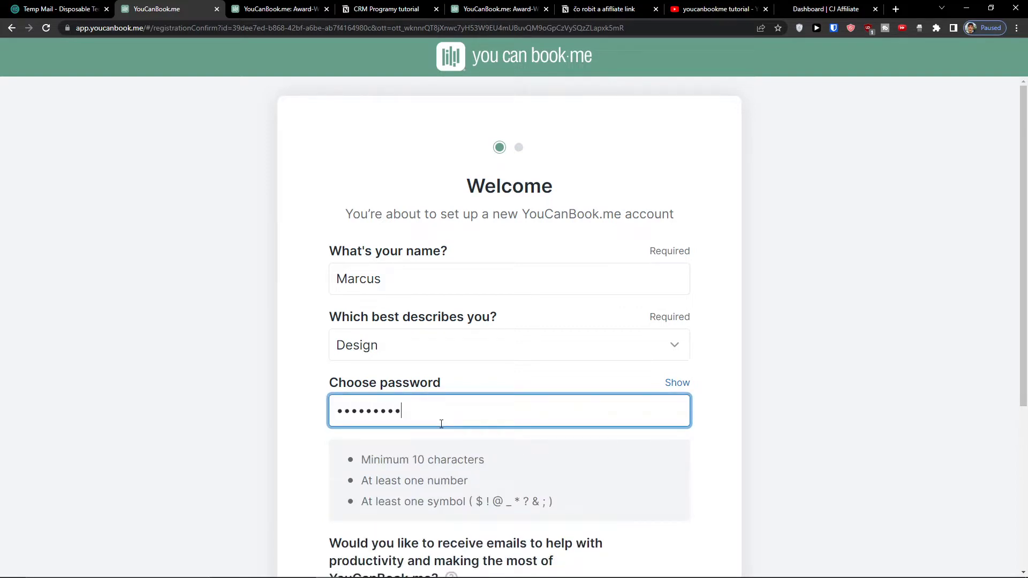
type("••")
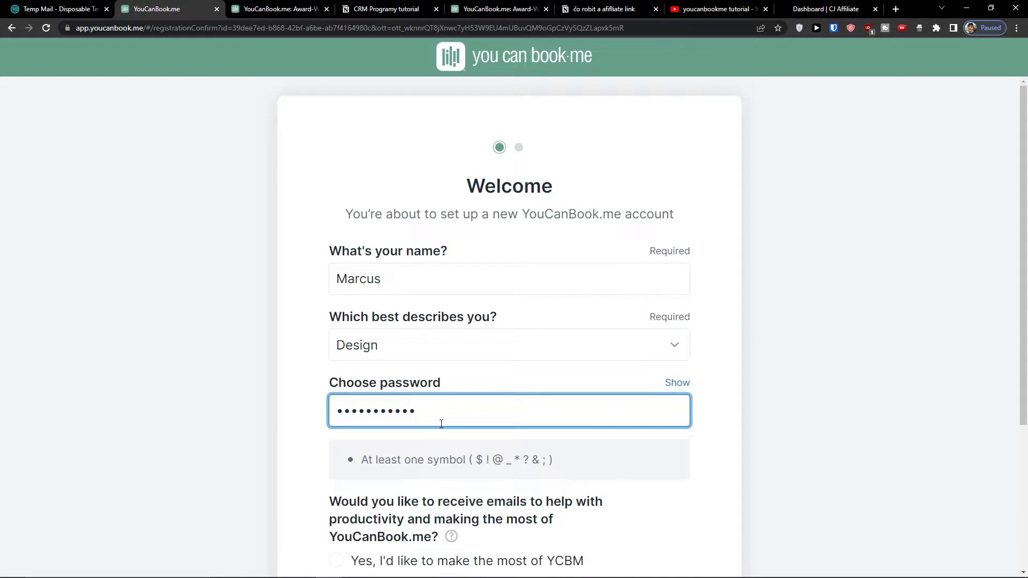
type("••")
scroll(442, 427, "down", 2)
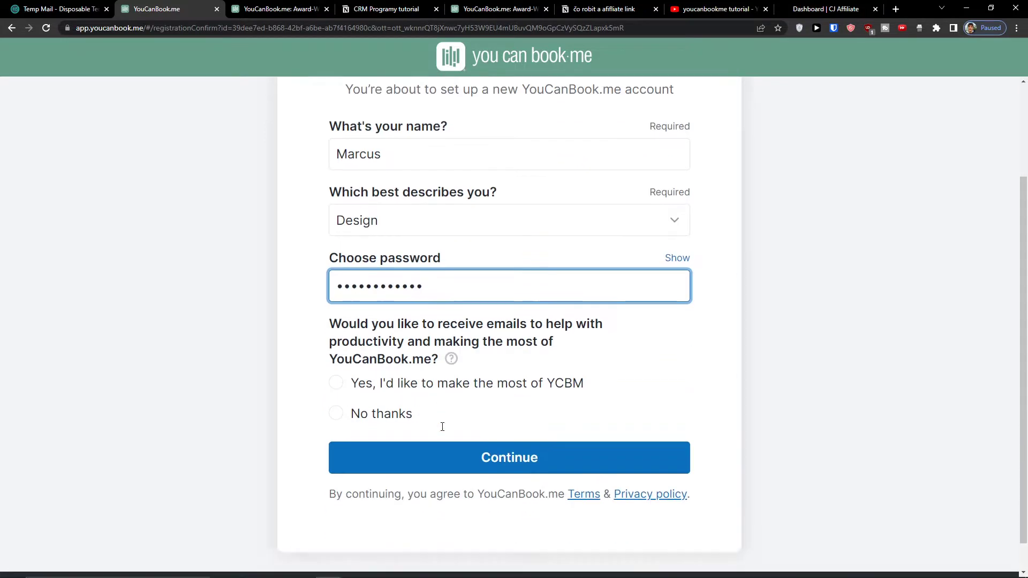
left_click(428, 422)
left_click(427, 463)
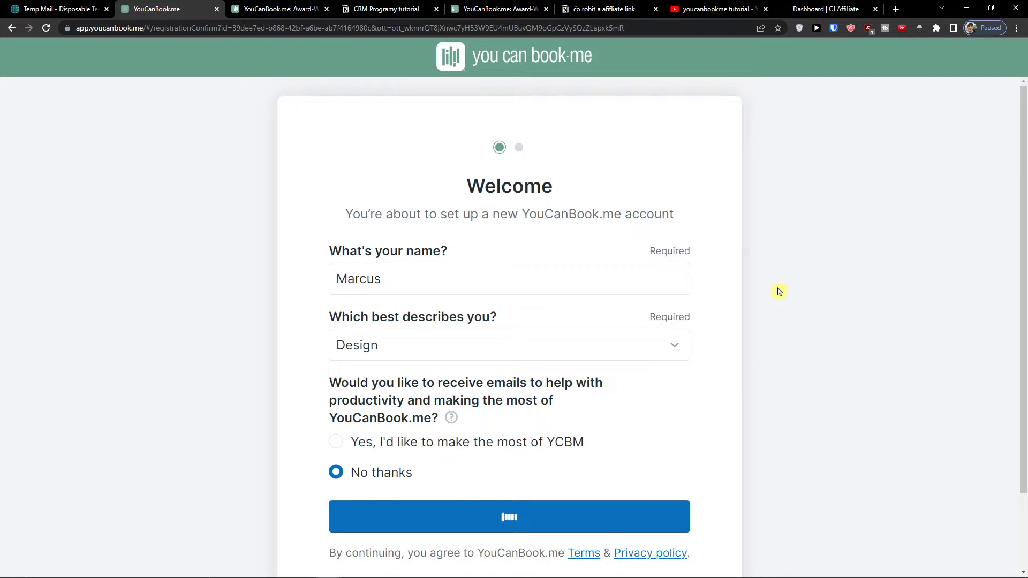
From the youcanbook.me homepage tab, use Login to open the app in a new tab.
left_click(297, 9)
left_click(292, 28)
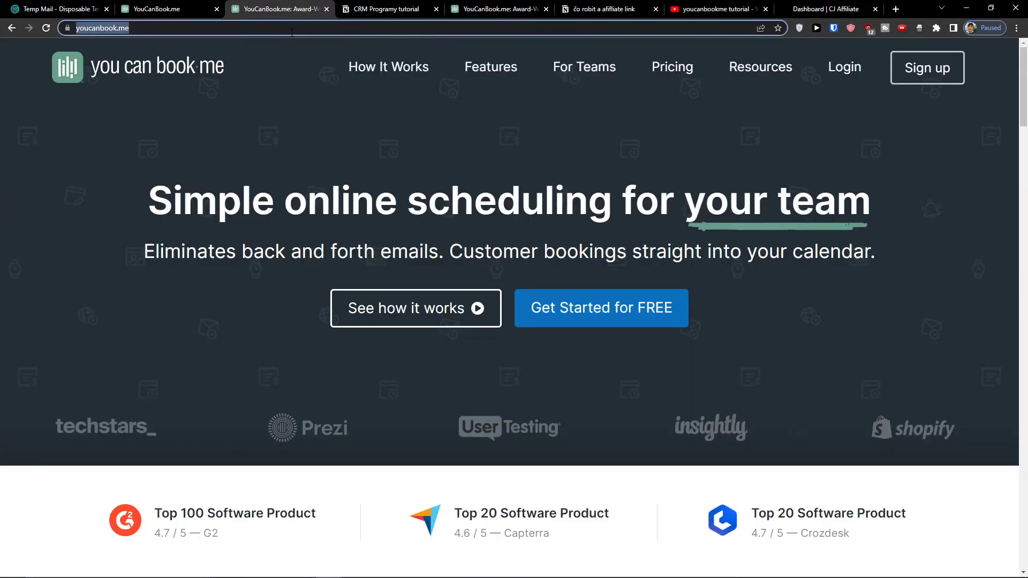
left_click(846, 75)
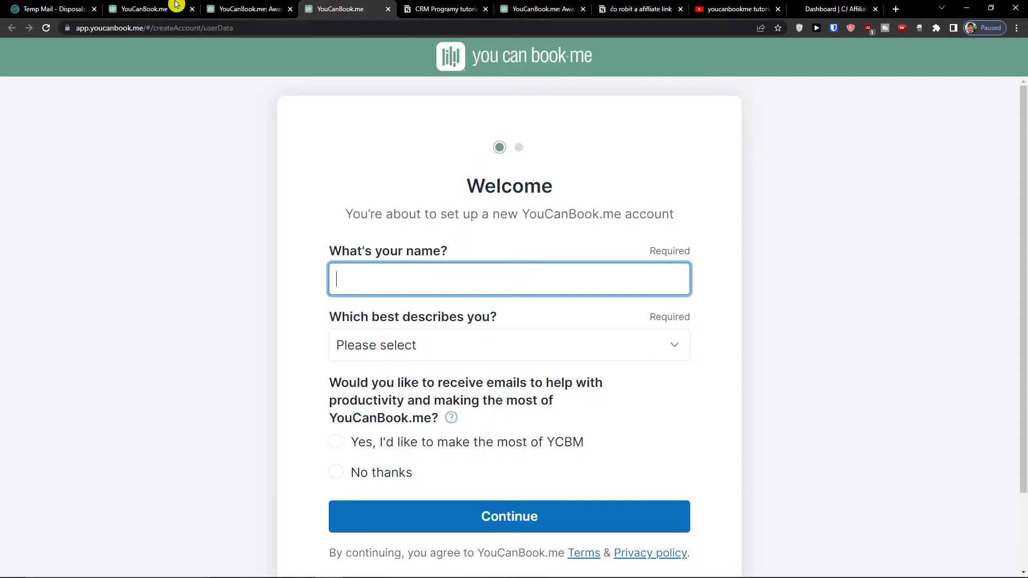
Get past the 'Connect a calendar' step and finish setup to reach the Dashboard.
left_click(177, 9)
left_click(228, 9)
left_click(182, 8)
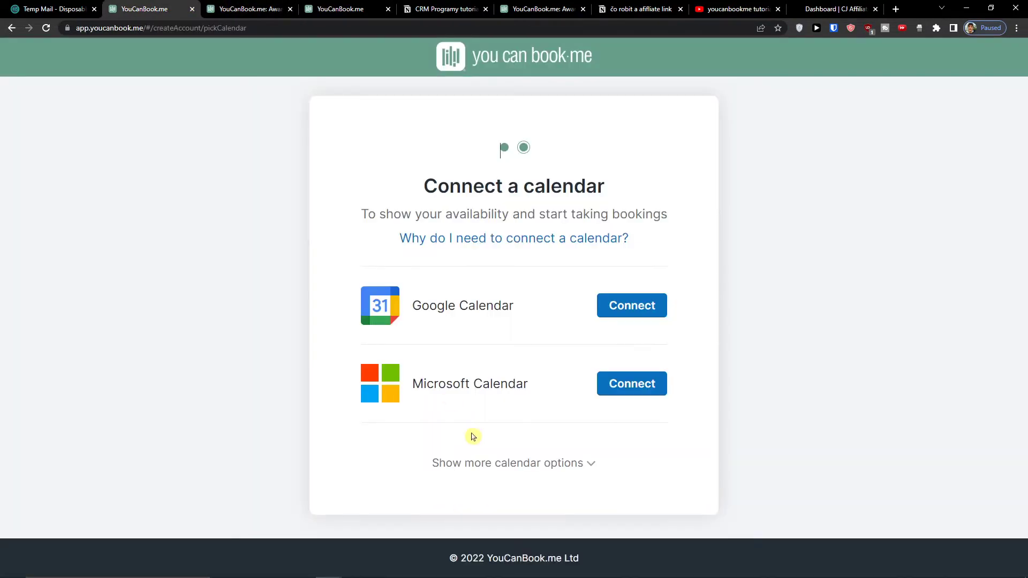
left_click(294, 6)
left_click(188, 10)
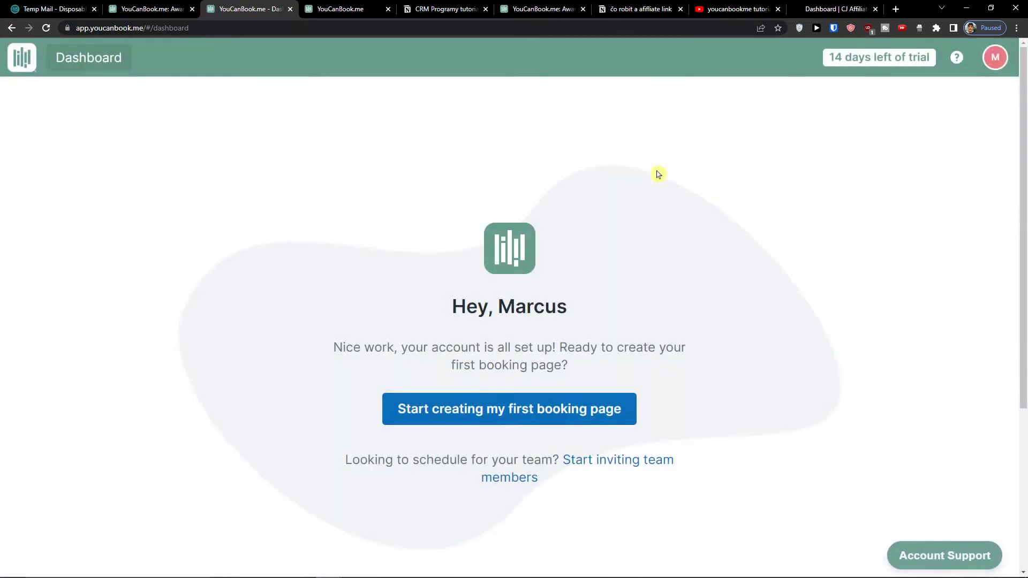
Title the first booking page 'Yoga With' plus the instructor's name, keep the suggested link, and create it.
left_click(440, 405)
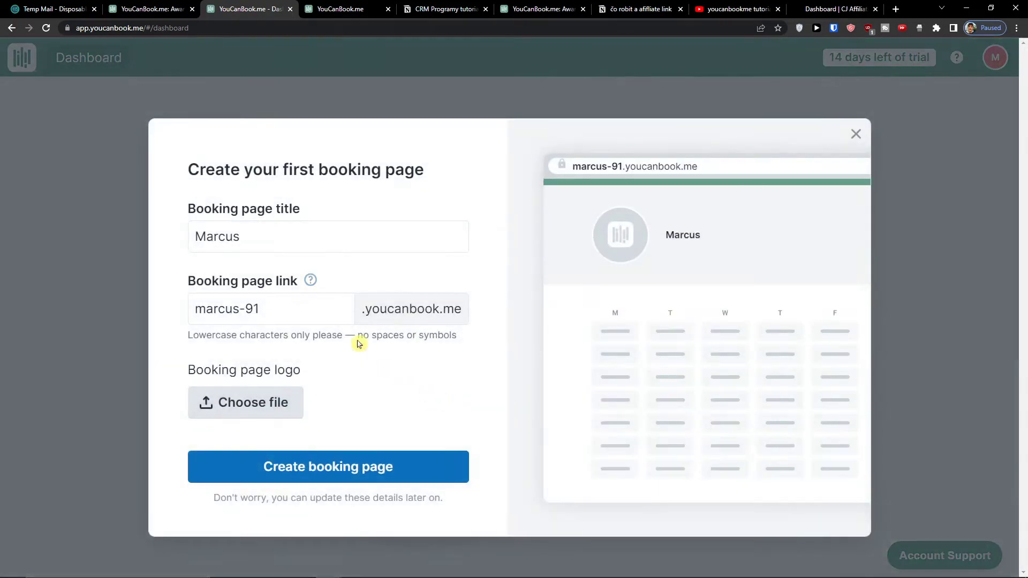
double_click(345, 237)
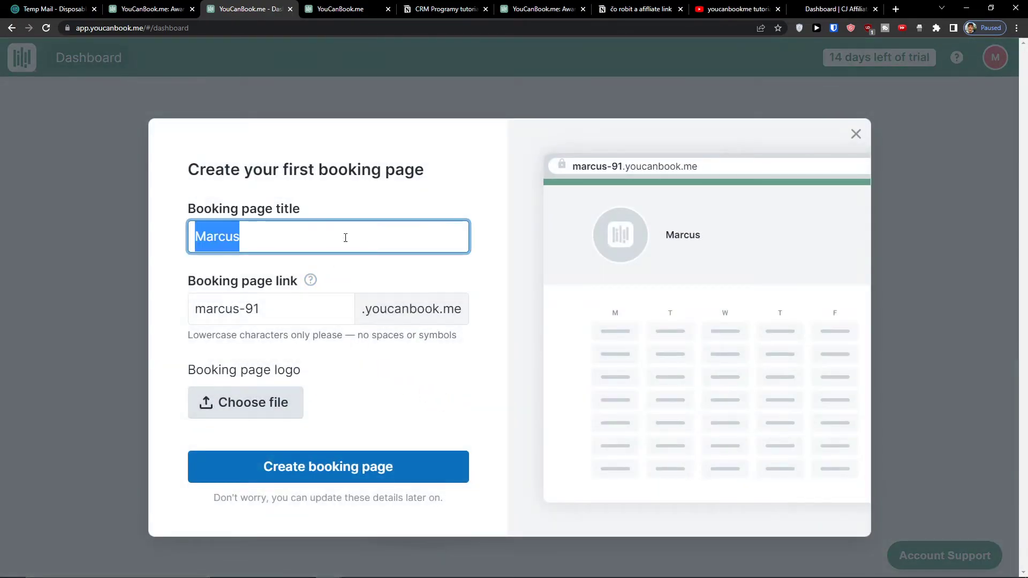
key("Tab")
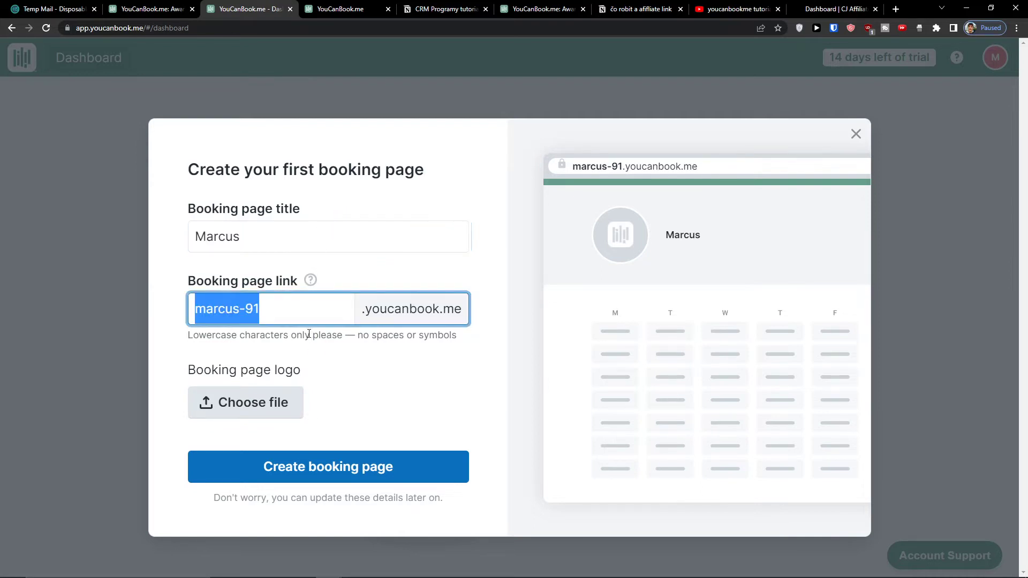
left_click(296, 249)
double_click(296, 249)
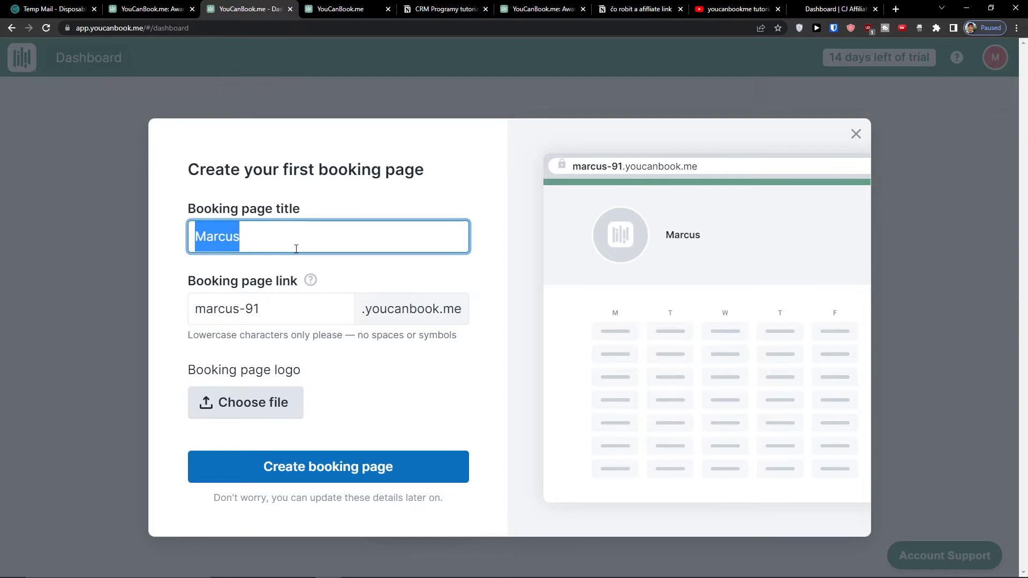
type("T")
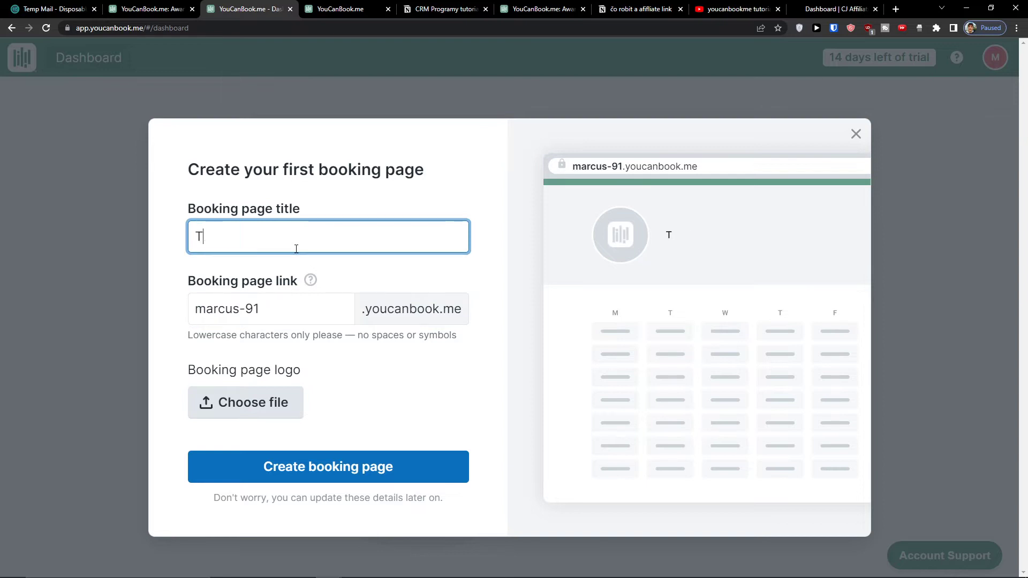
key("BackSpace")
type("Yoga With Mracus")
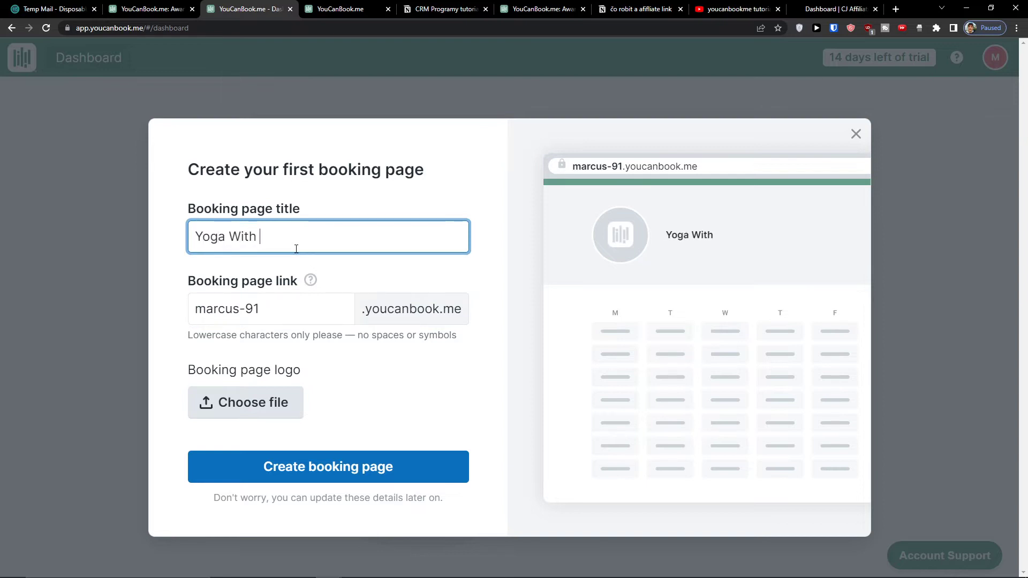
key("BackSpace")
key("BackSpace")
key("BackSpace")
key("BackSpace")
key("BackSpace")
type("arcus")
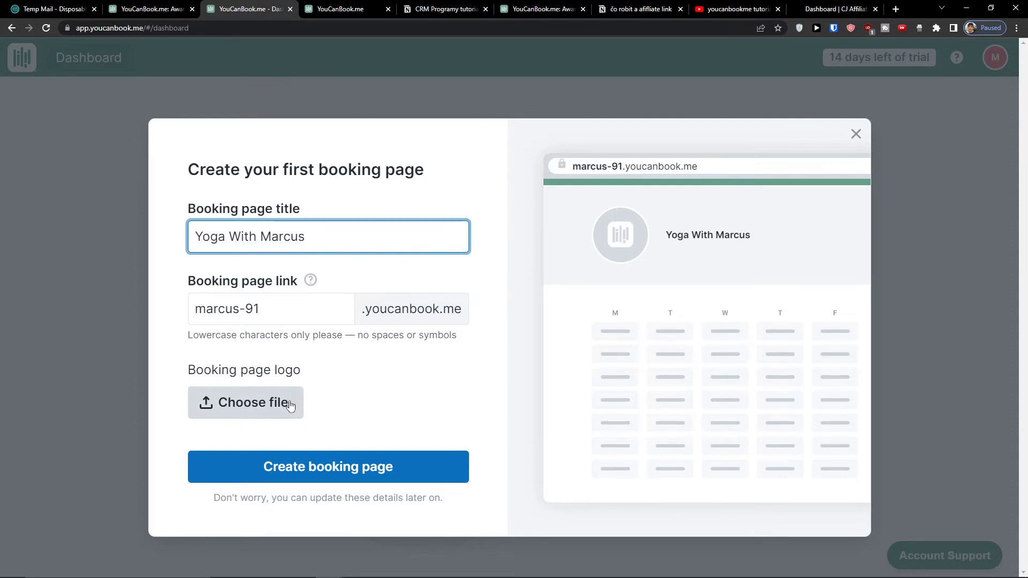
left_click(338, 475)
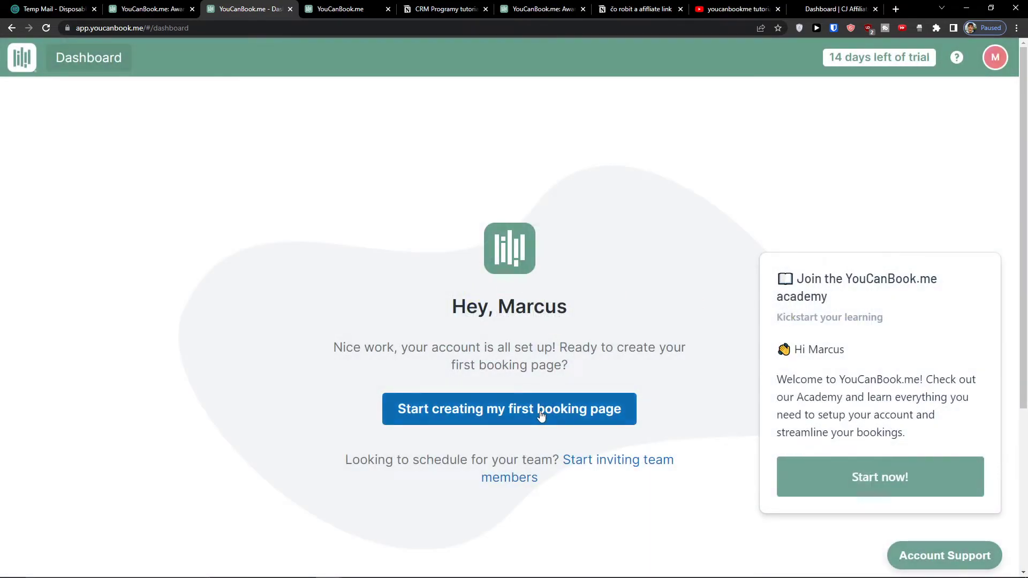
left_click(541, 415)
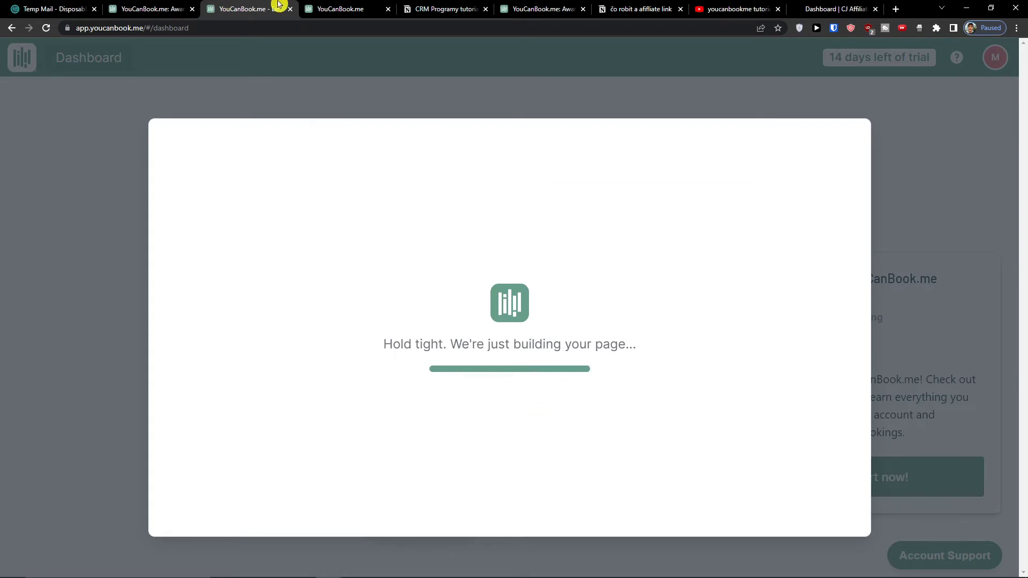
left_click(126, 7)
left_click(369, 8)
left_click(224, 6)
left_click(306, 7)
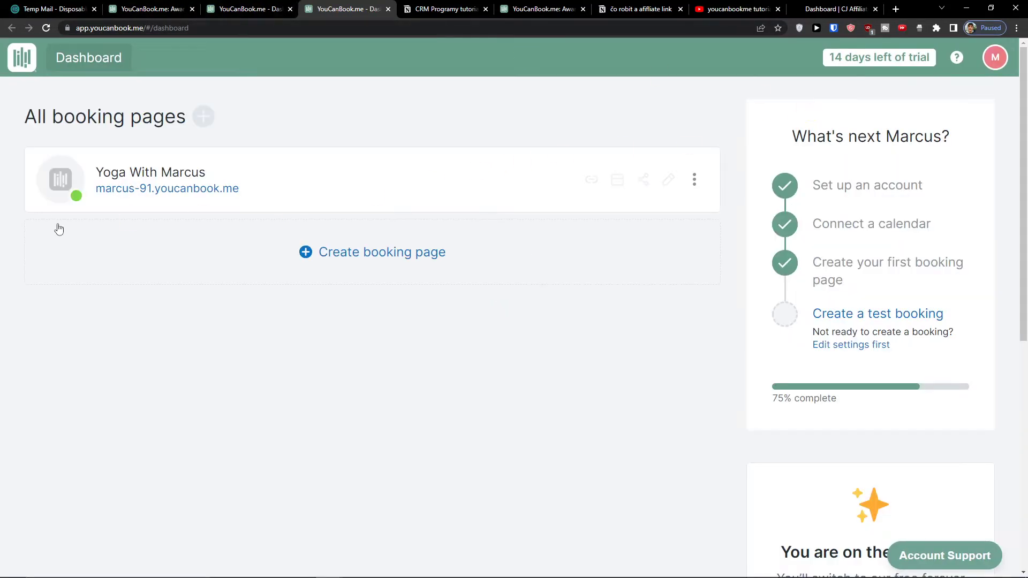
left_click(280, 7)
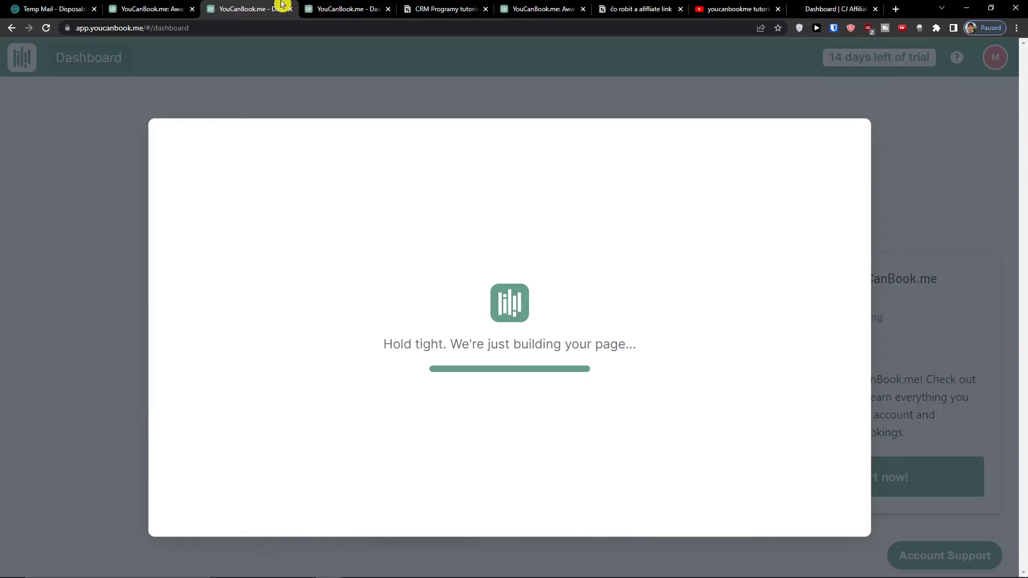
left_click(361, 7)
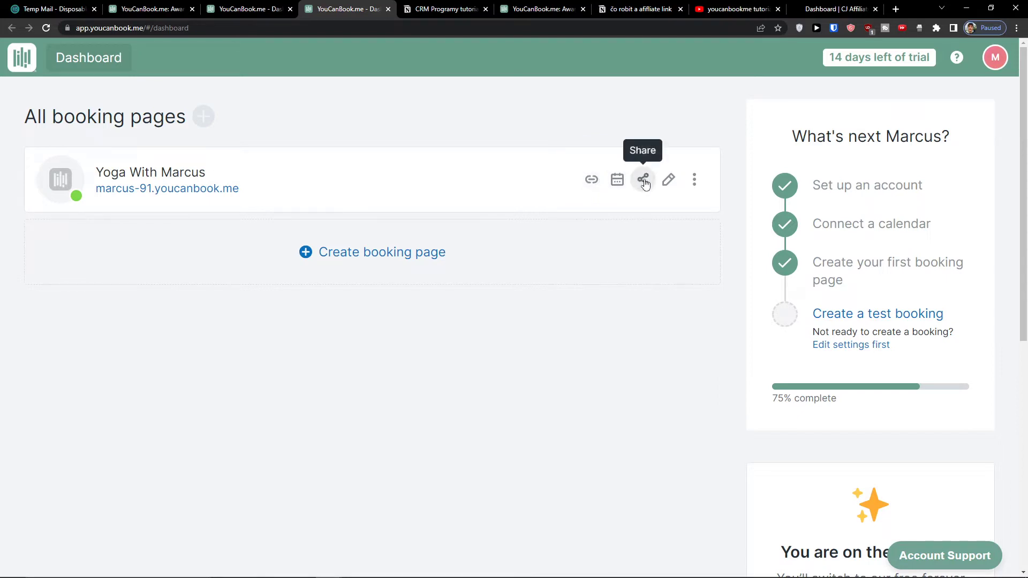
left_click(692, 185)
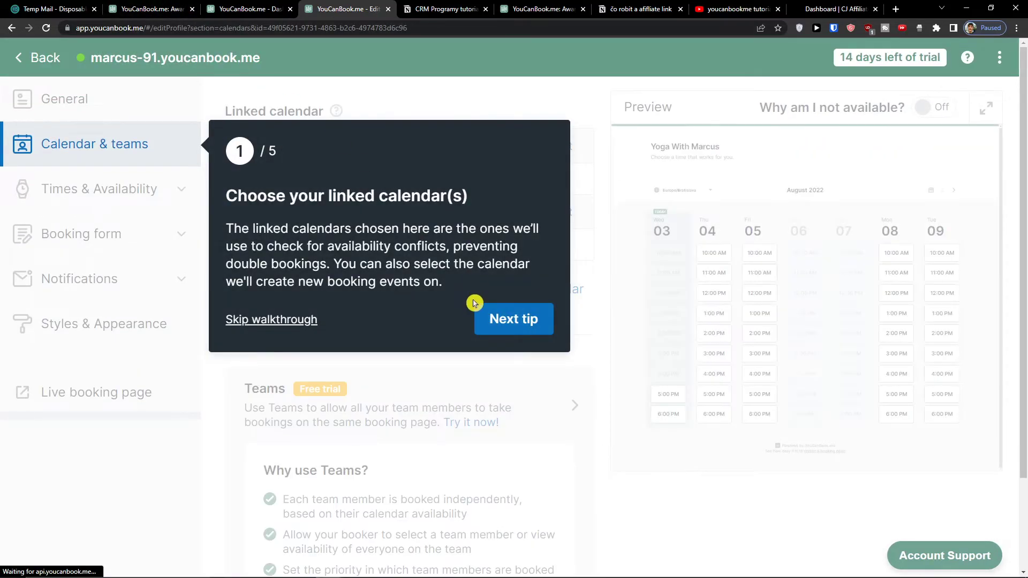
Skip the settings walkthrough and show the booking page's General settings.
left_click(300, 321)
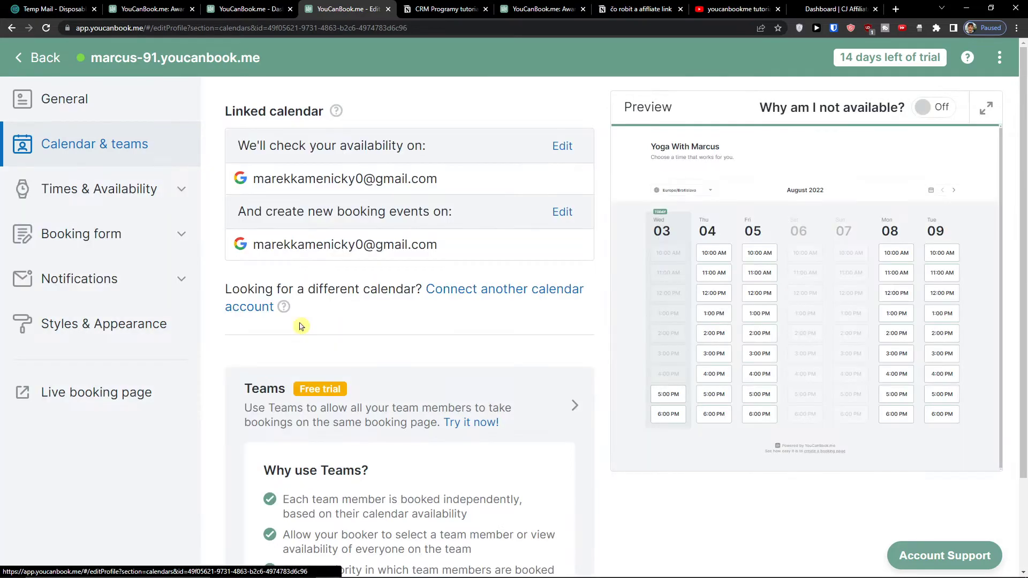
scroll(352, 284, "down", 2)
scroll(351, 290, "up", 2)
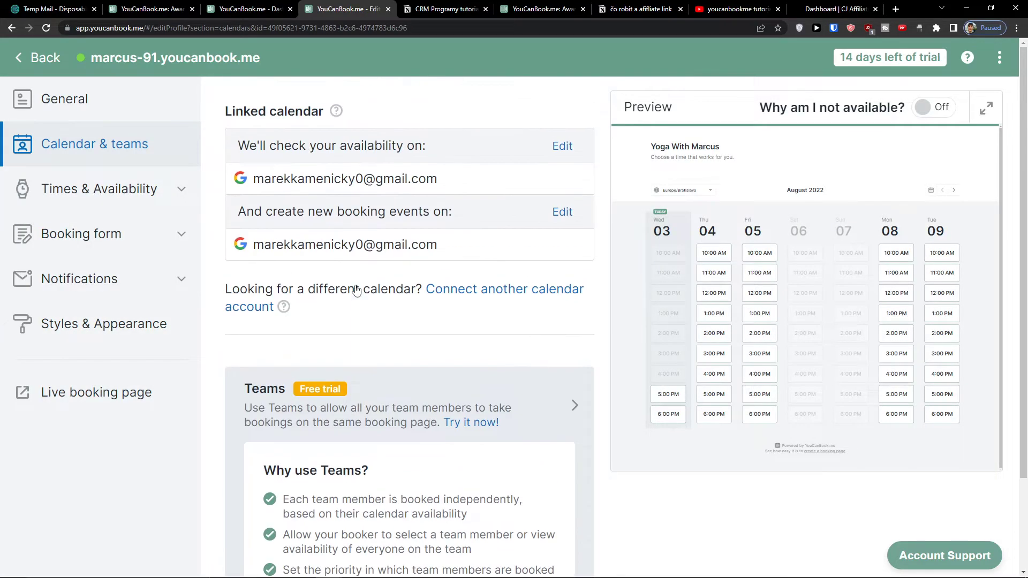
left_click(243, 8)
left_click(343, 8)
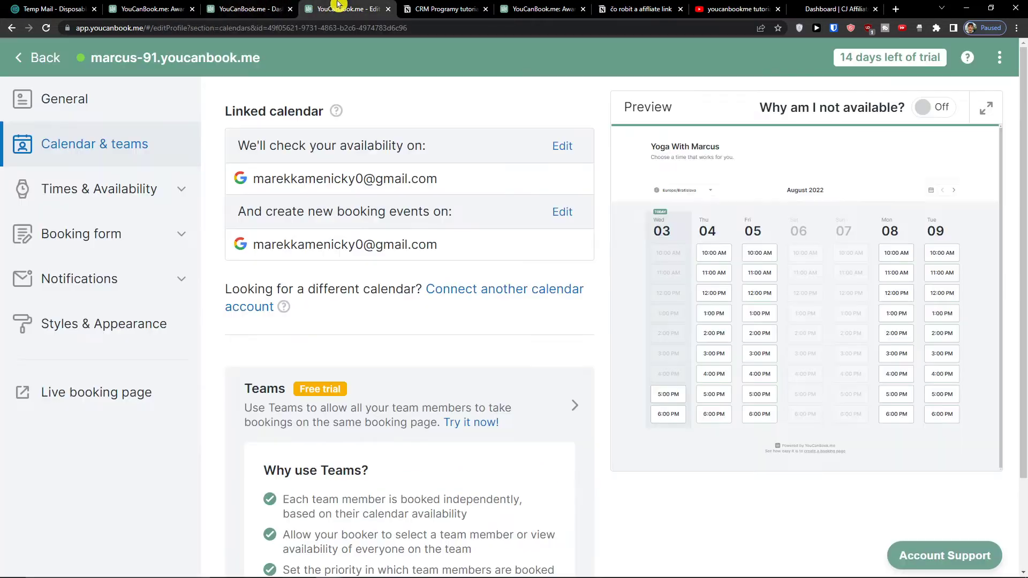
left_click(79, 115)
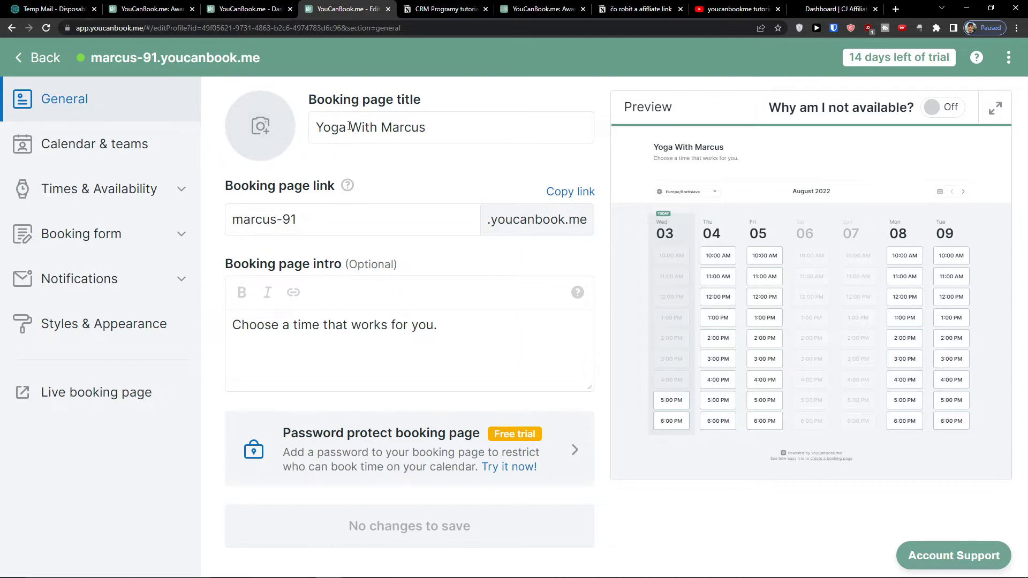
triple_click(305, 324)
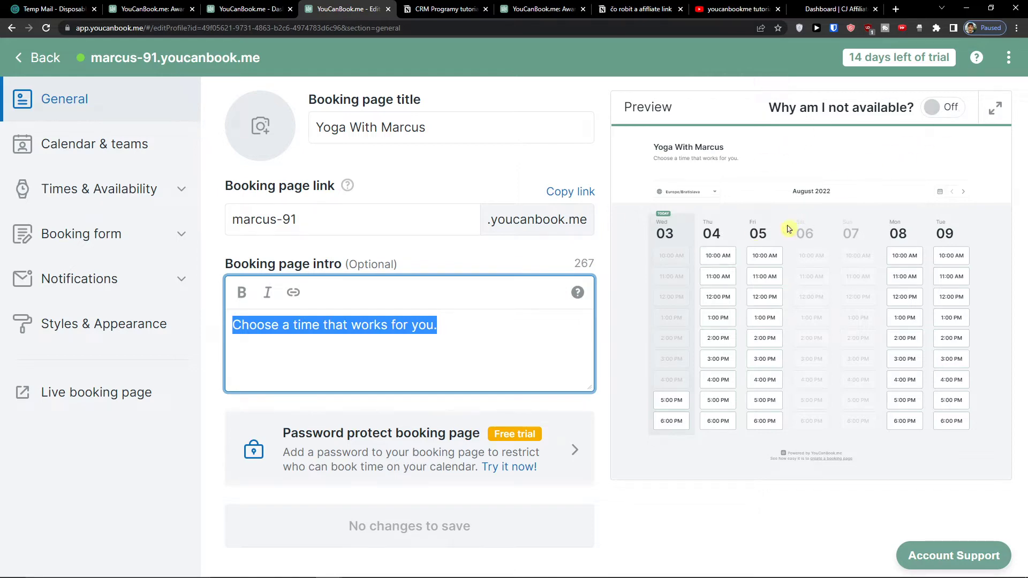
left_click(934, 116)
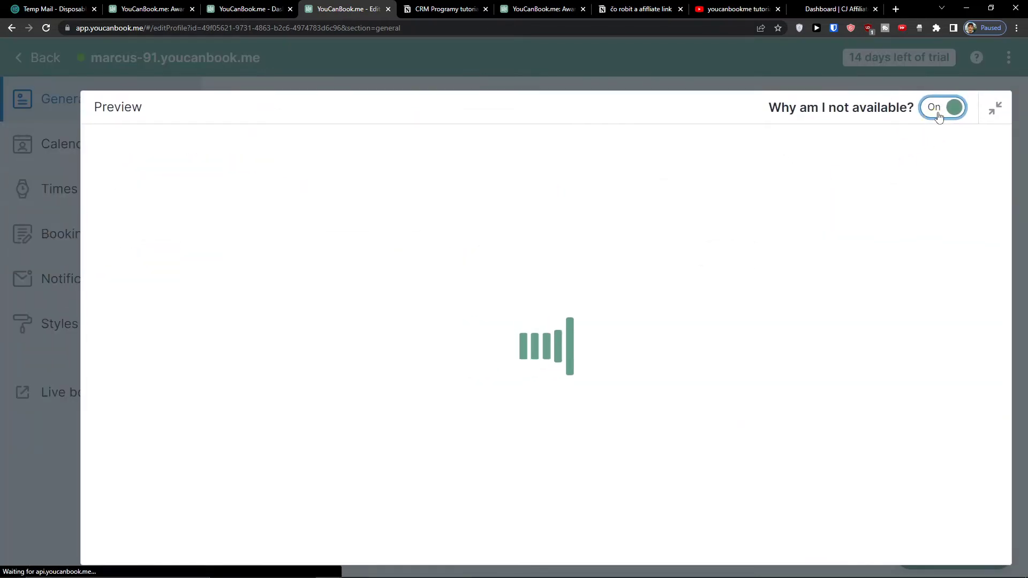
scroll(581, 340, "down", 5)
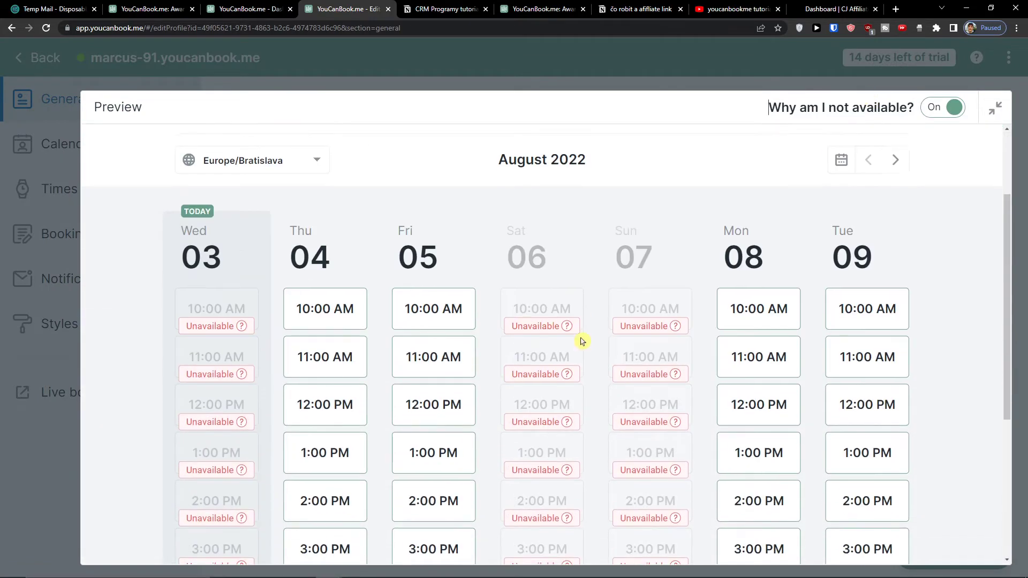
scroll(579, 340, "up", 3)
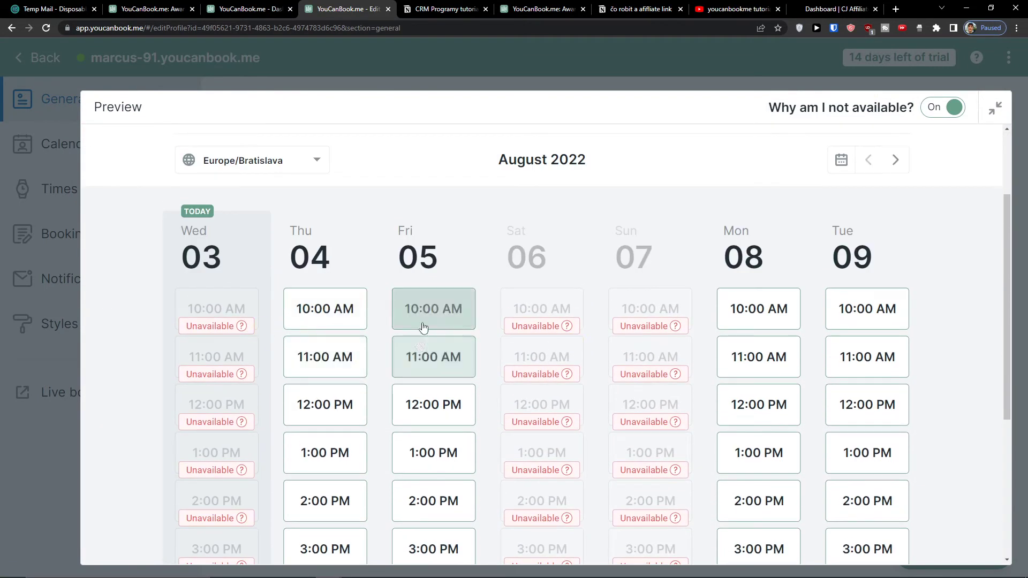
left_click(860, 89)
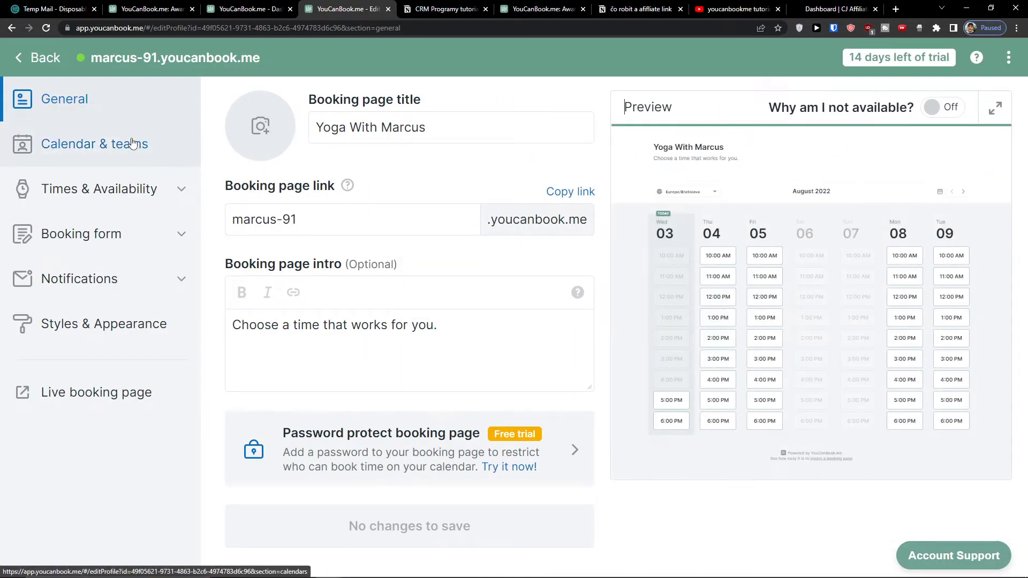
Review the Calendar & teams settings, then show Availability with 8:00 AM–5:00 PM weekday hours.
left_click(131, 143)
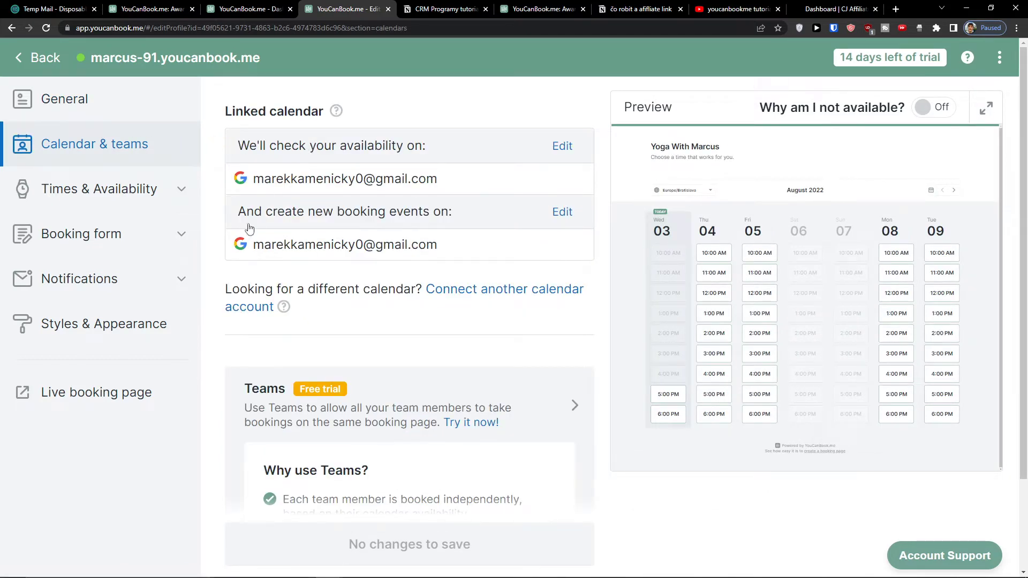
scroll(427, 227, "down", 2)
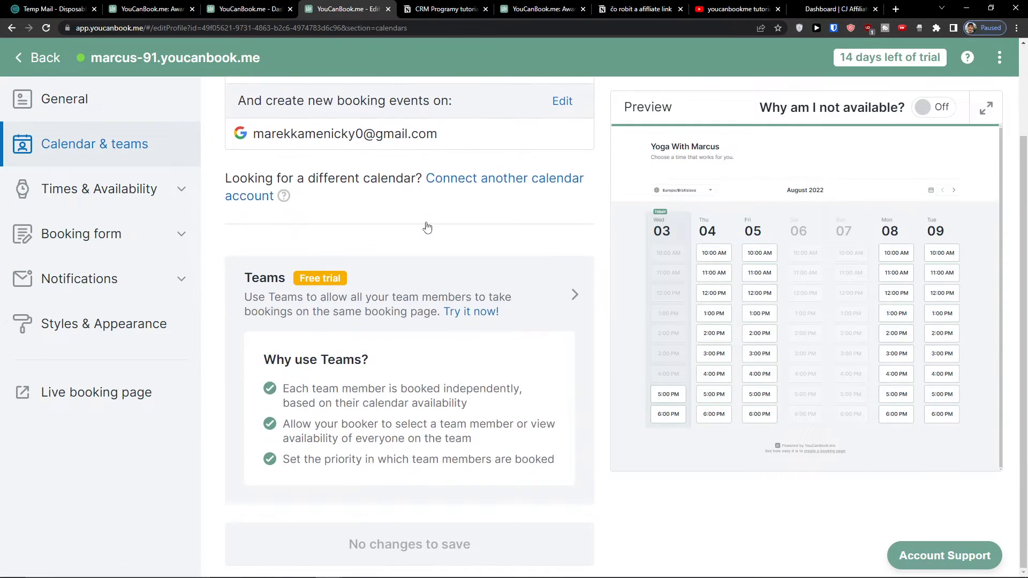
scroll(426, 227, "up", 2)
scroll(417, 425, "down", 2)
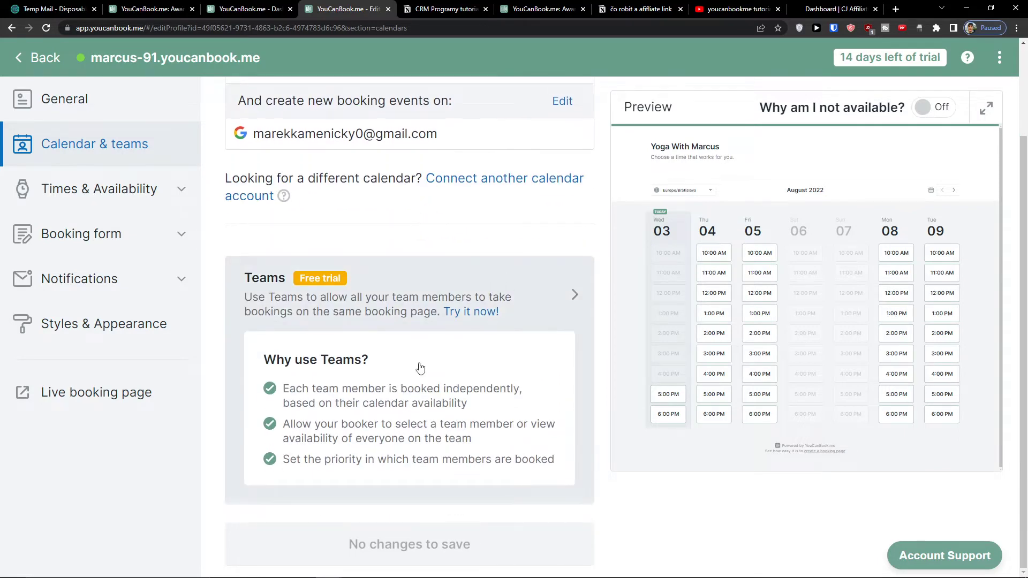
scroll(399, 337, "up", 2)
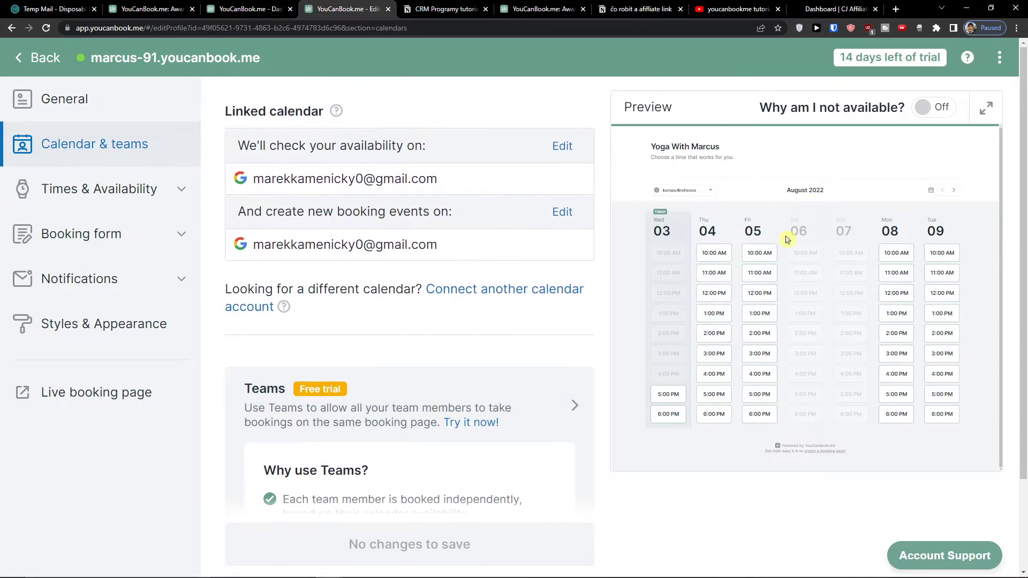
left_click(149, 202)
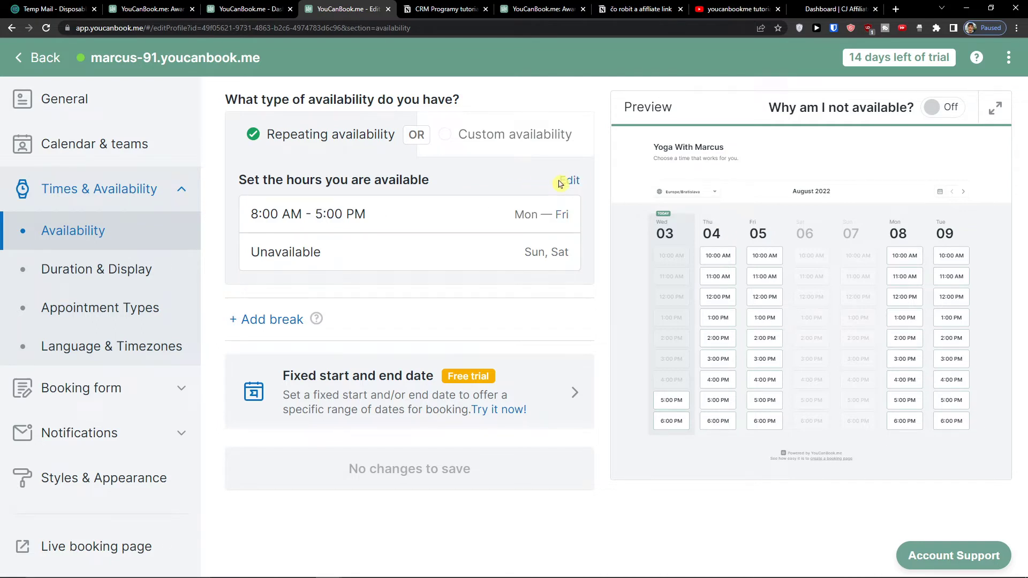
Edit the weekly hours so Monday and Tuesday start at 7:30 AM.
key("ctrl+plus")
key("ctrl+plus")
key("ctrl+plus")
key("ctrl+plus")
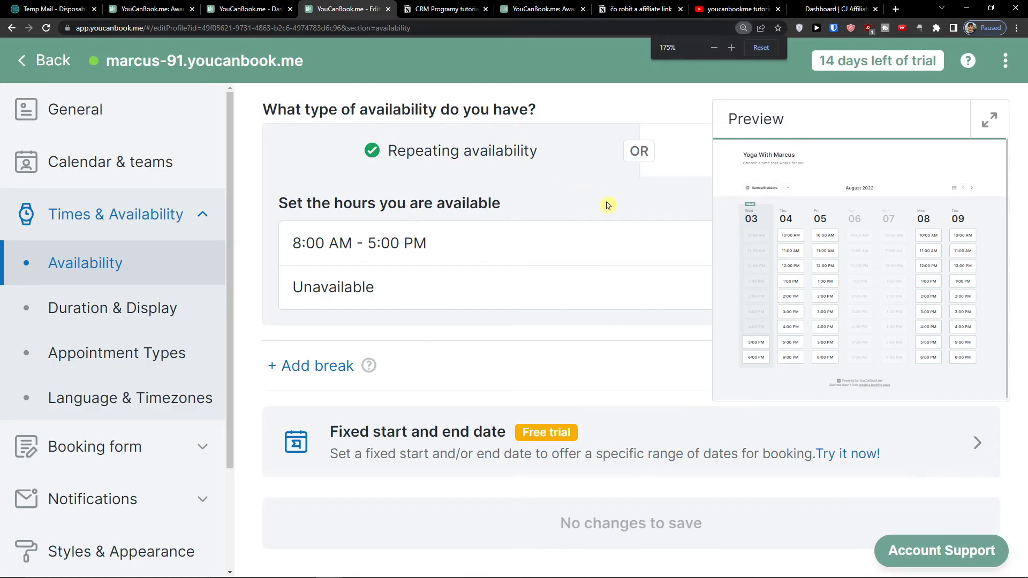
key("ctrl+minus")
left_click(566, 181)
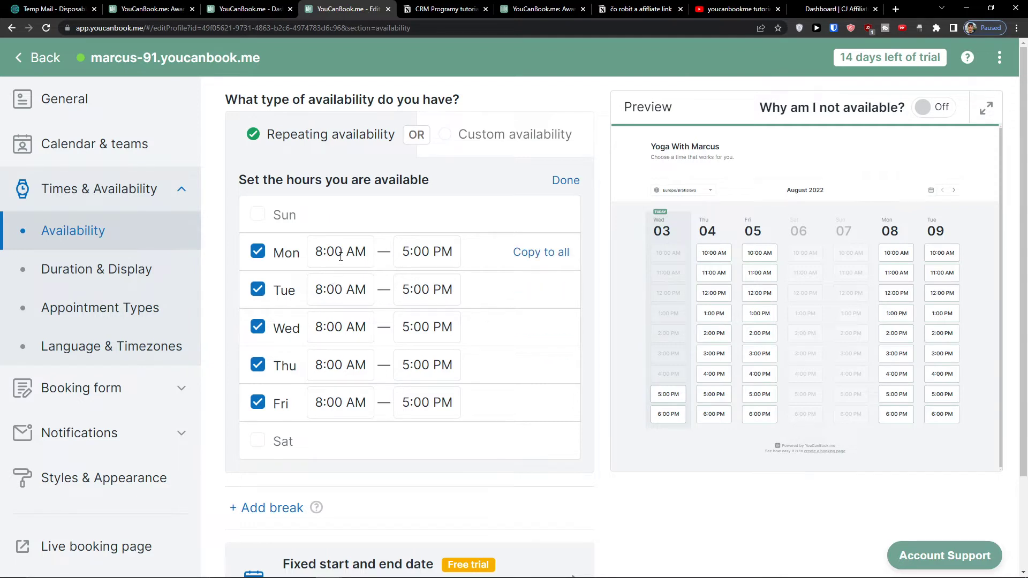
left_click(315, 252)
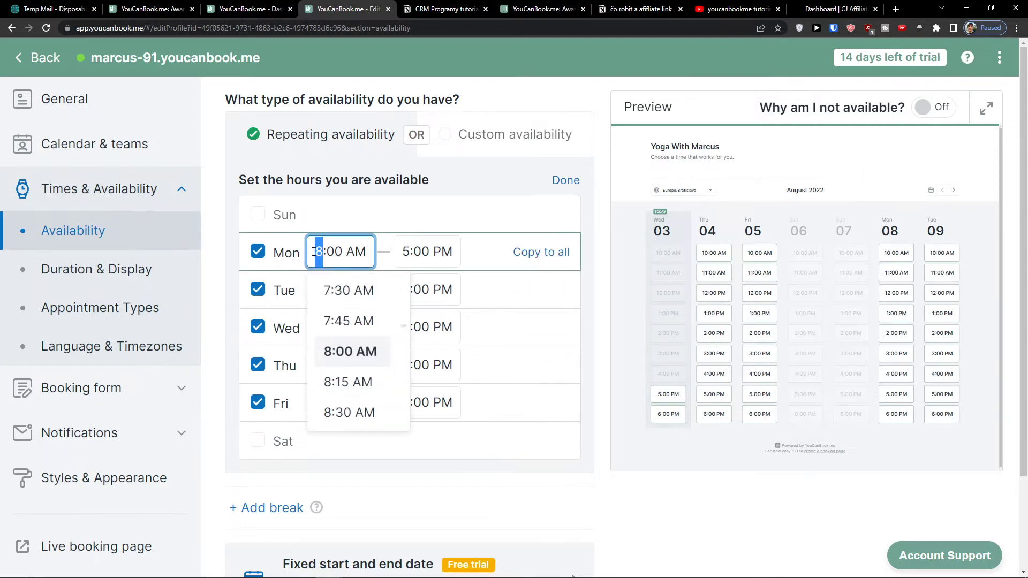
left_click(330, 297)
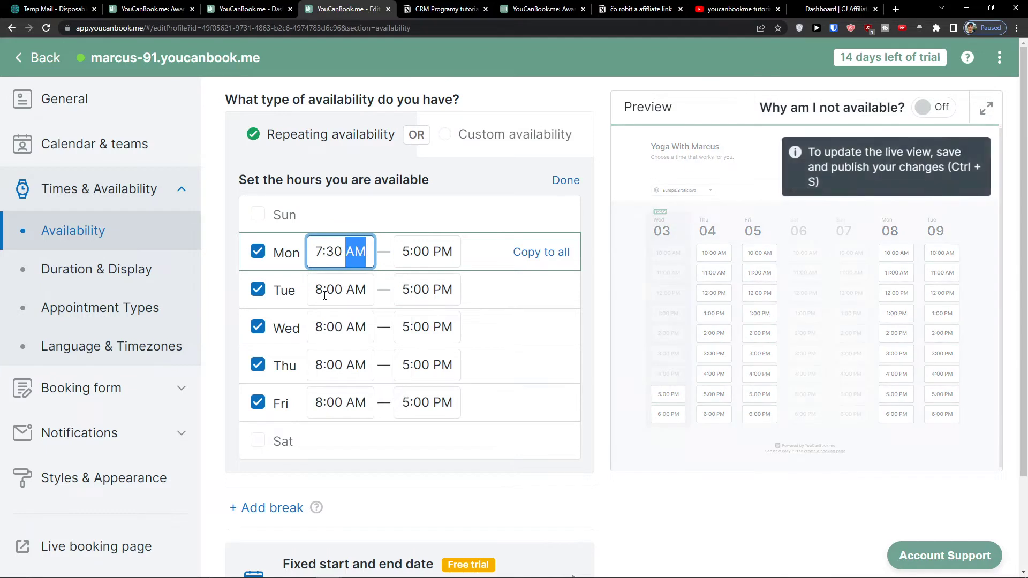
left_click(325, 290)
left_click(327, 316)
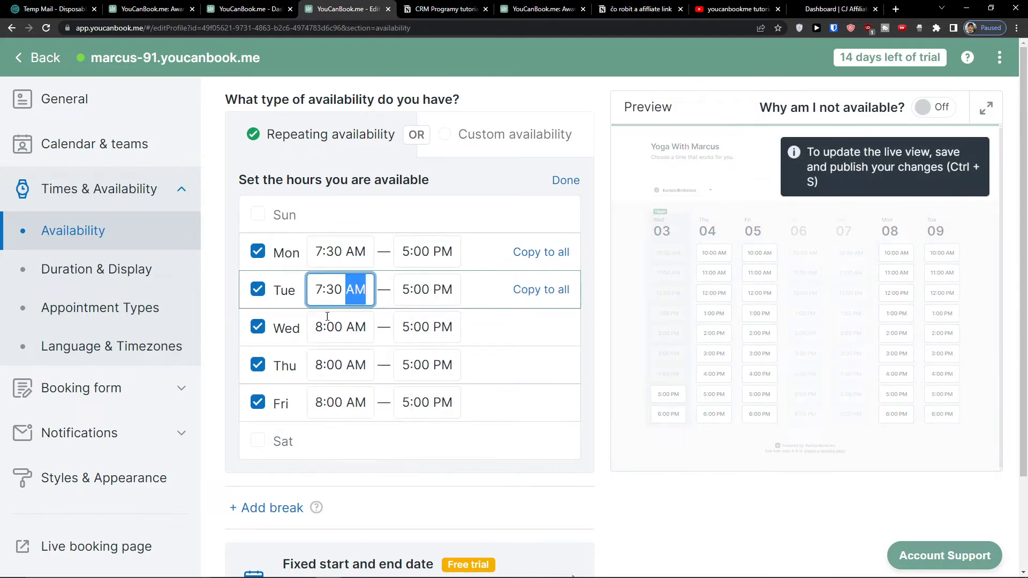
Make Thursday and Friday end at 6:00 PM, finish editing, and switch to Custom availability.
left_click(418, 366)
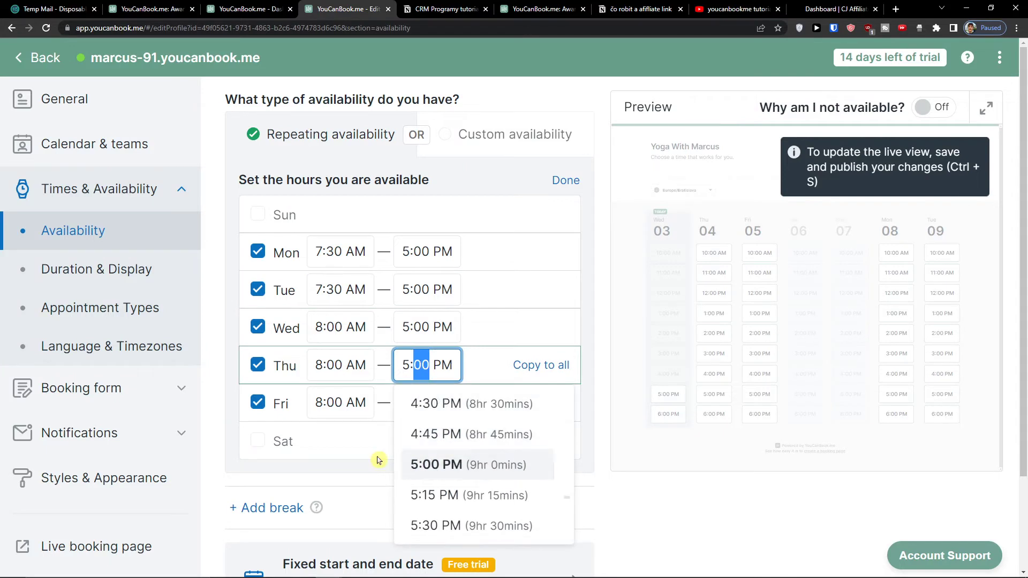
scroll(557, 455, "down", 2)
left_click(556, 458)
left_click(419, 403)
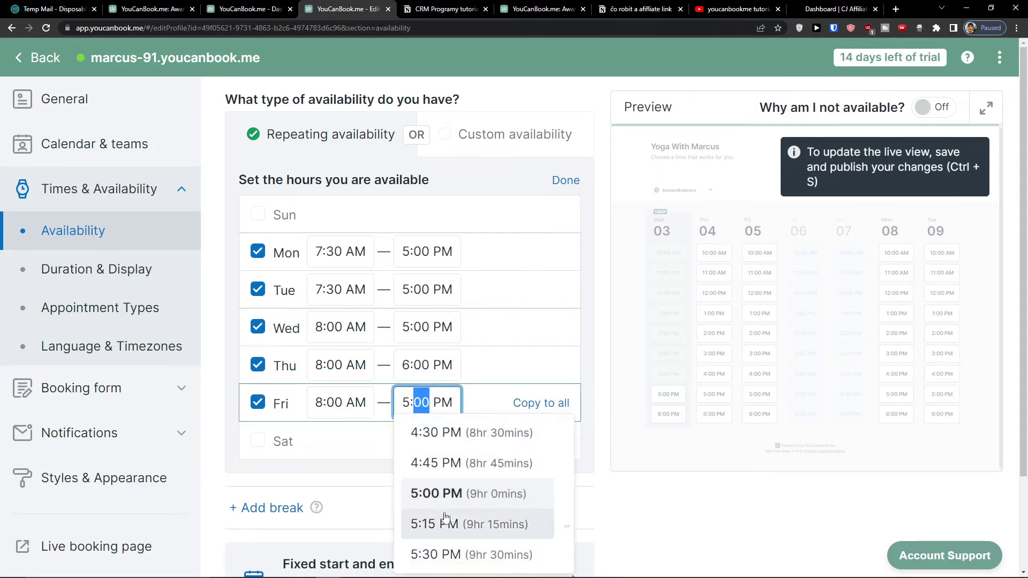
scroll(448, 540, "down", 2)
left_click(459, 498)
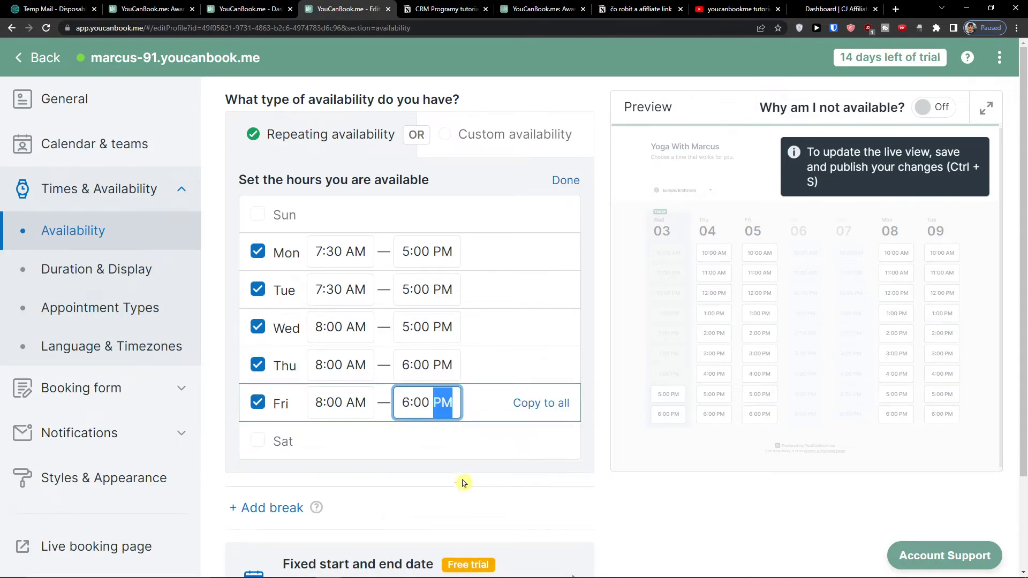
left_click(564, 182)
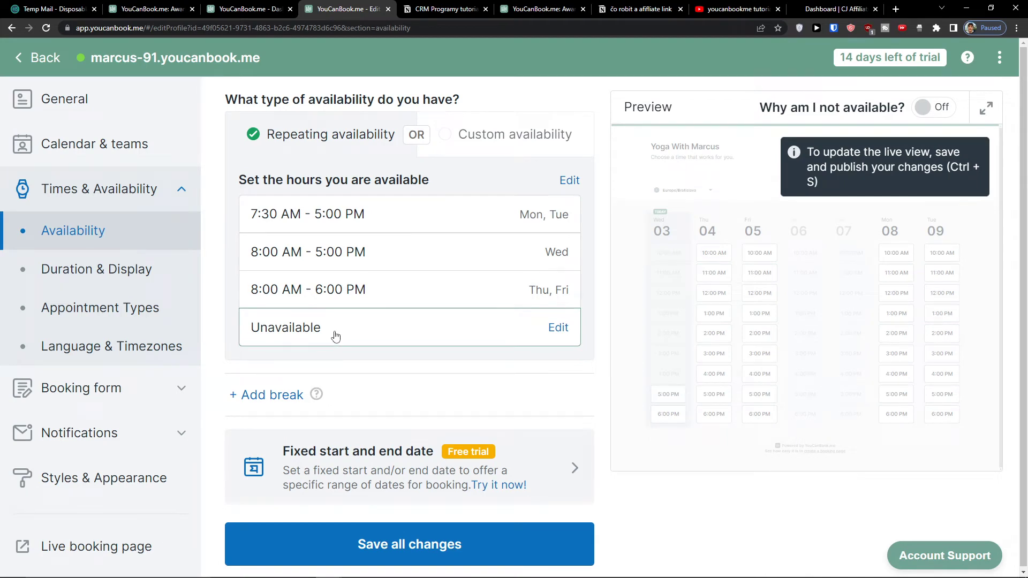
left_click(558, 146)
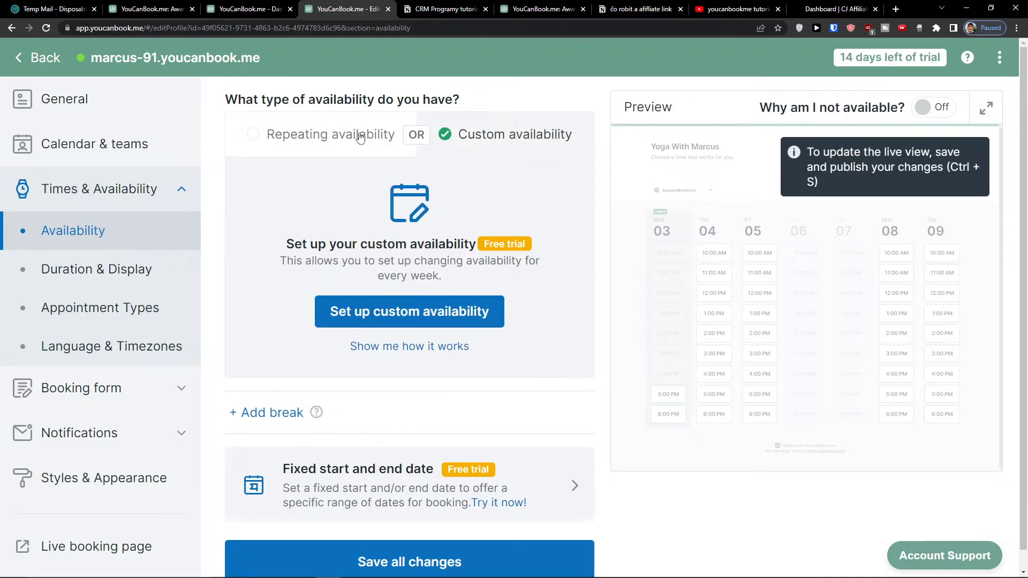
Return to repeating availability and add a daily 11:30 AM–12:30 PM break.
left_click(361, 136)
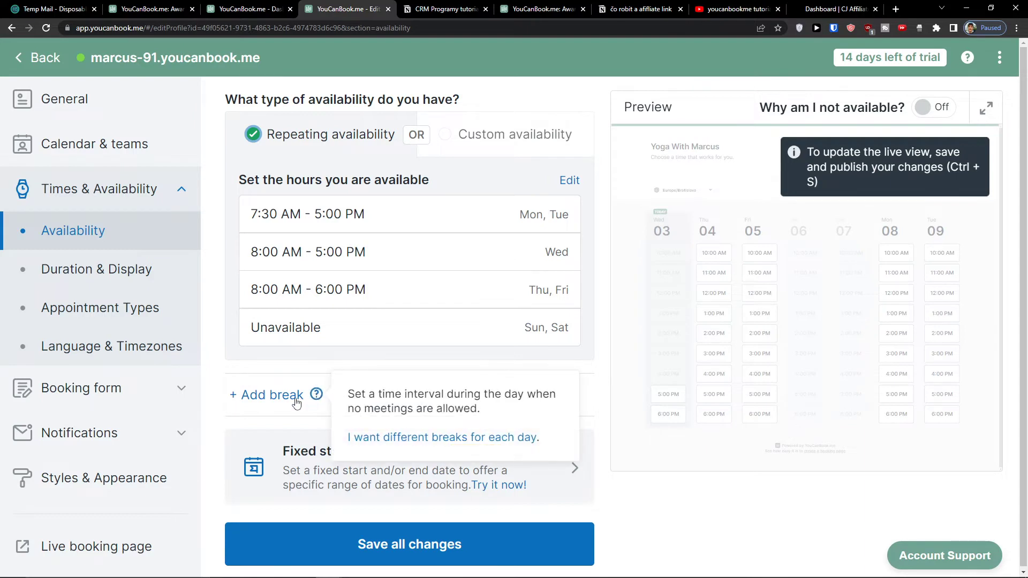
left_click(316, 395)
left_click(387, 368)
left_click(328, 422)
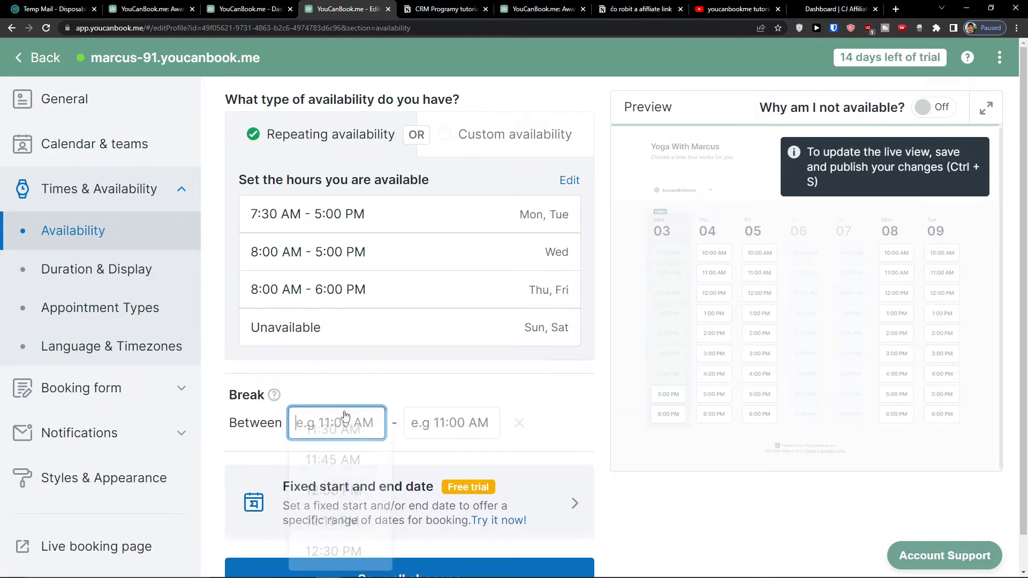
left_click(316, 435)
left_click(420, 420)
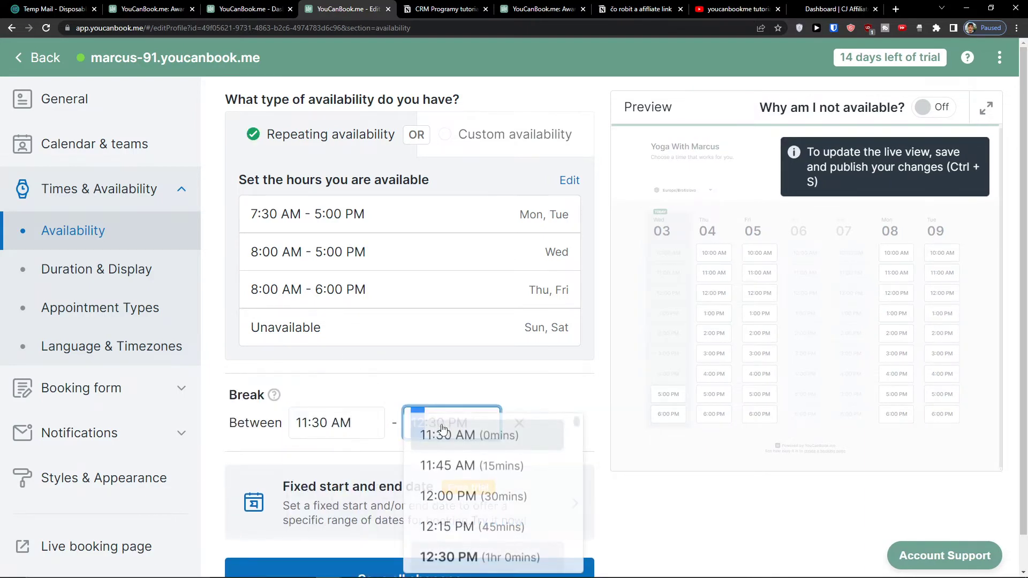
left_click(480, 557)
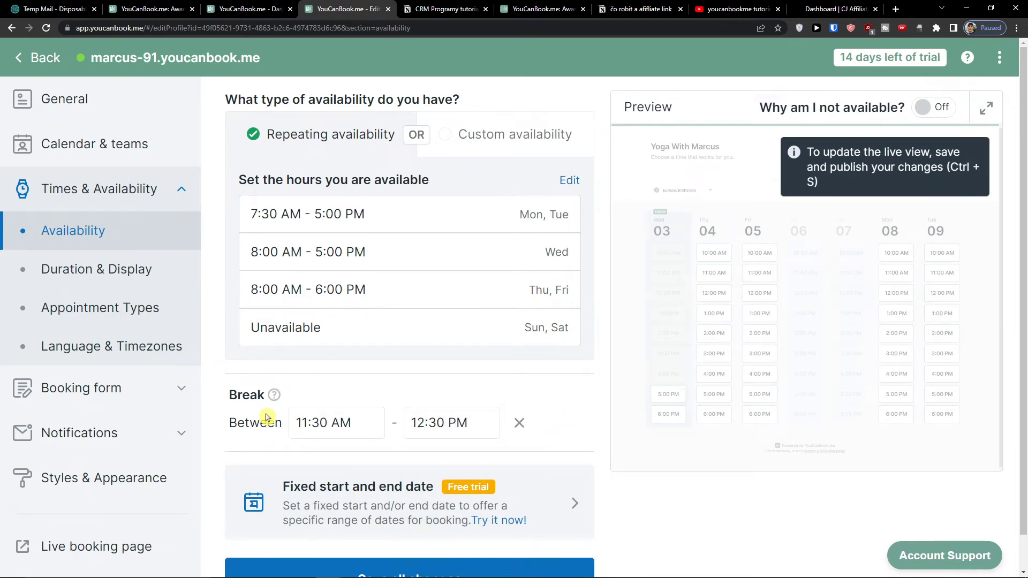
left_click(924, 107)
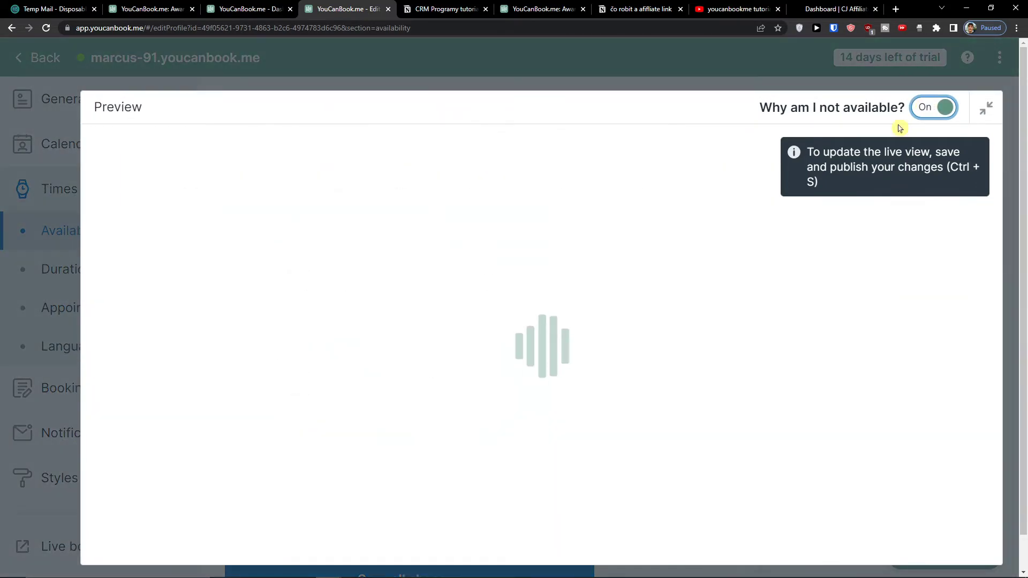
Review the preview's unavailability reasons, hide them, and save the weekly hours and lunch break.
scroll(455, 239, "down", 5)
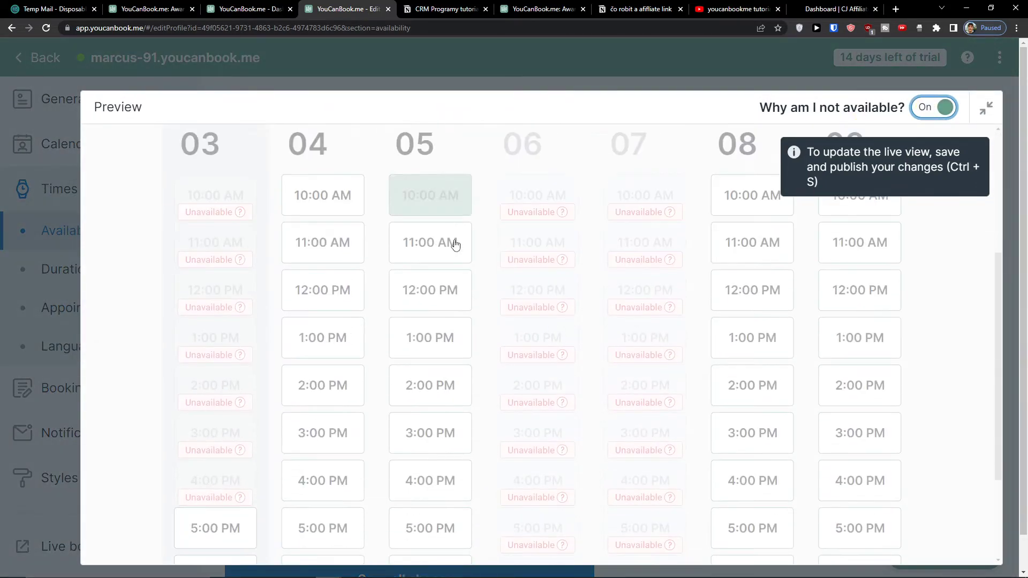
scroll(502, 453, "down", 2)
scroll(501, 453, "up", 4)
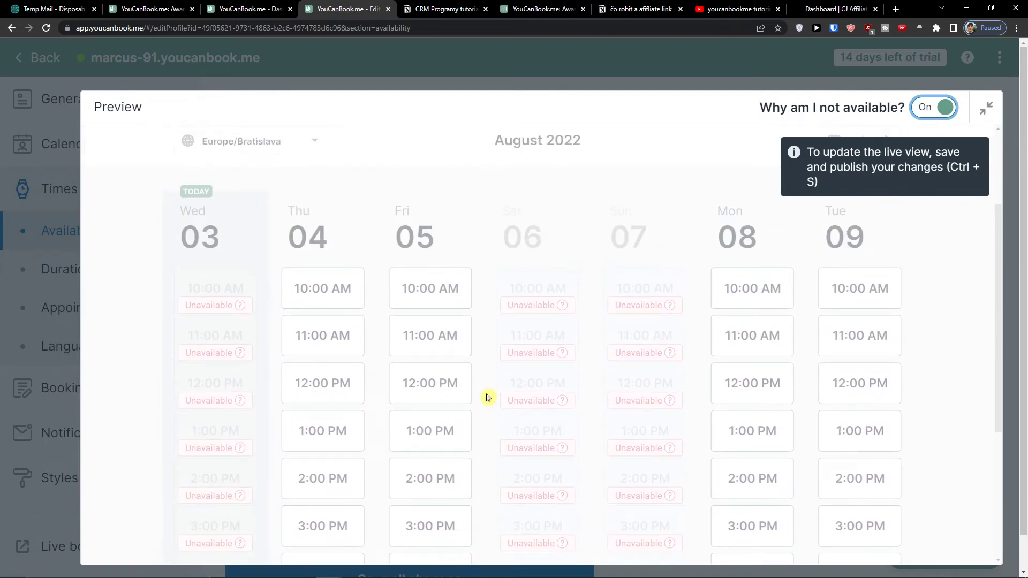
scroll(616, 284, "up", 2)
left_click(900, 104)
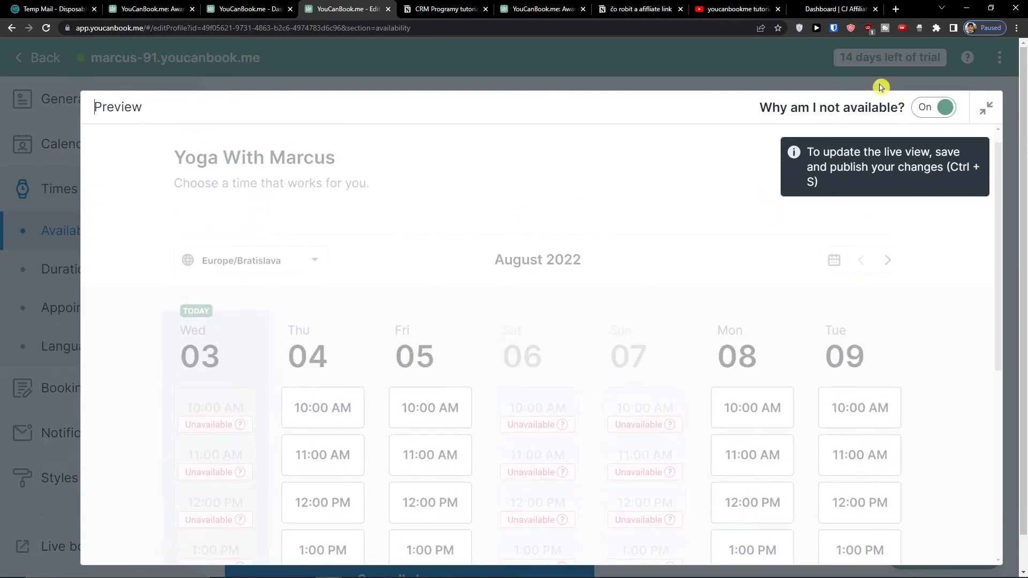
scroll(489, 352, "down", 1)
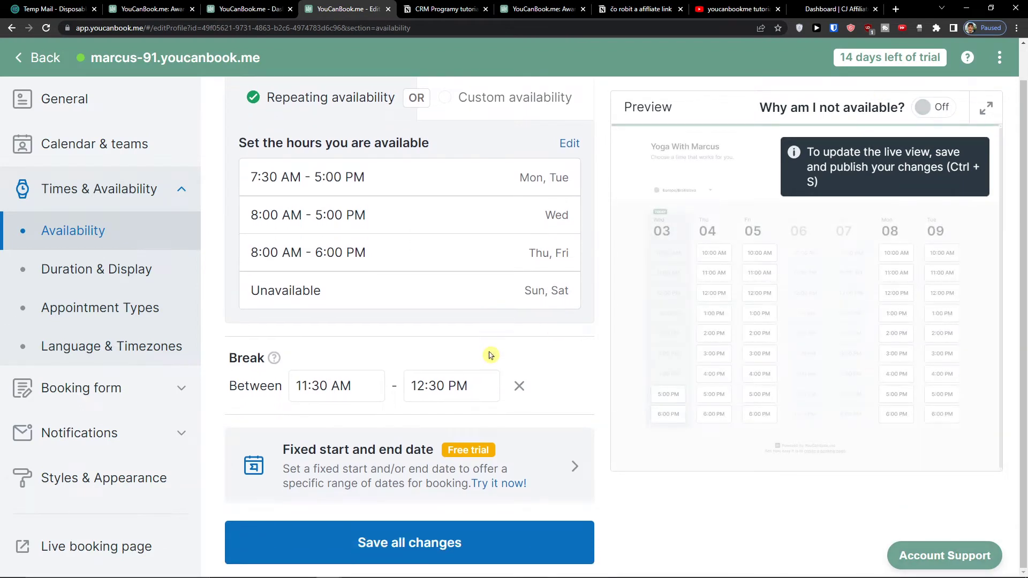
left_click(433, 538)
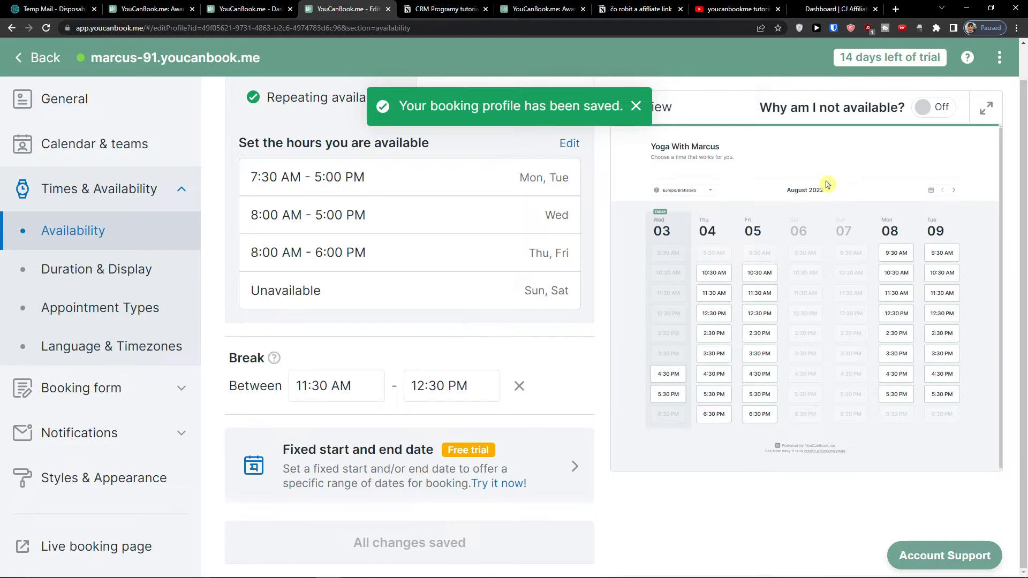
Show the unavailability reasons again, then close the enlarged preview.
left_click(937, 110)
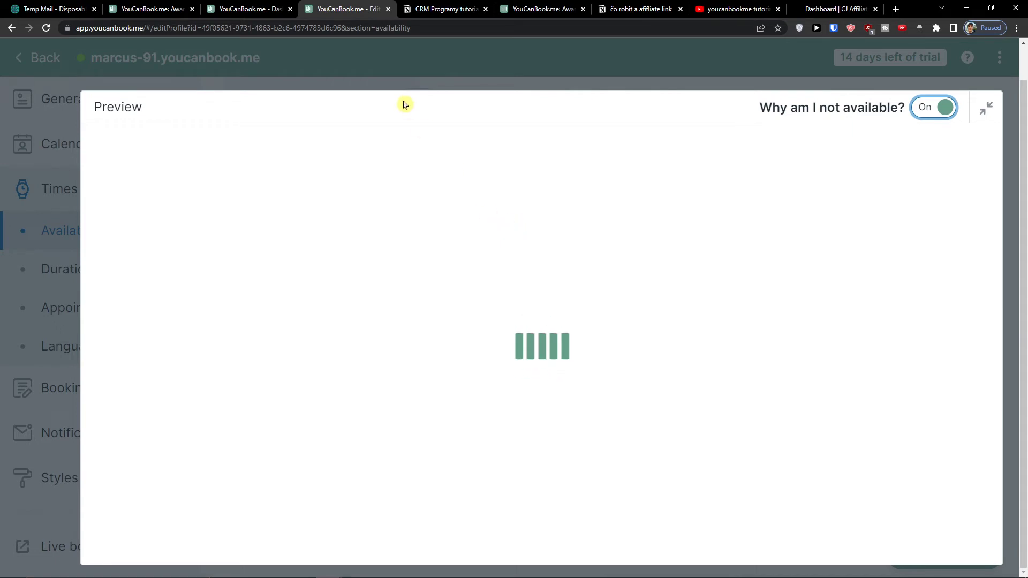
left_click(425, 83)
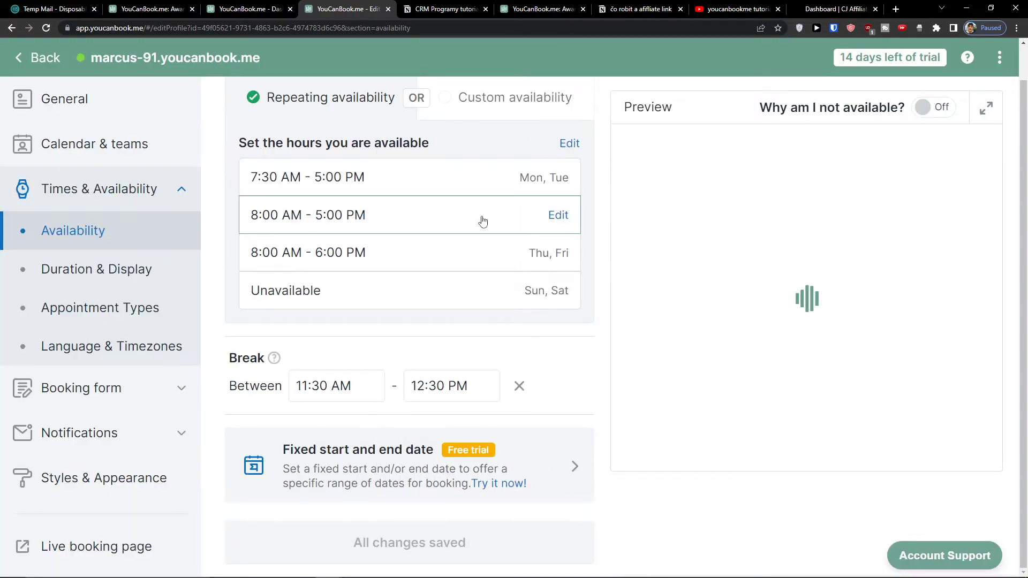
scroll(483, 220, "up", 1)
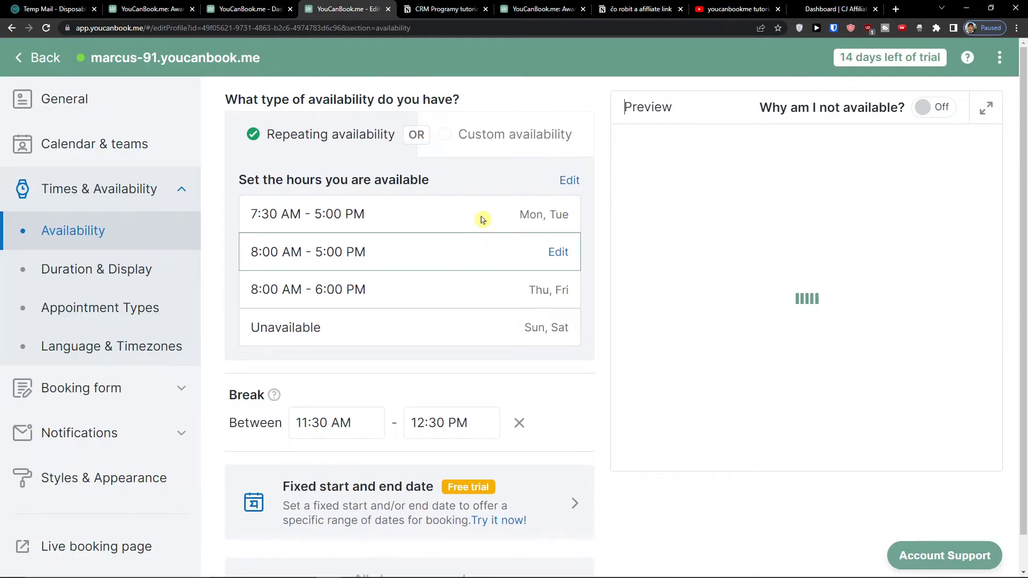
left_click(88, 276)
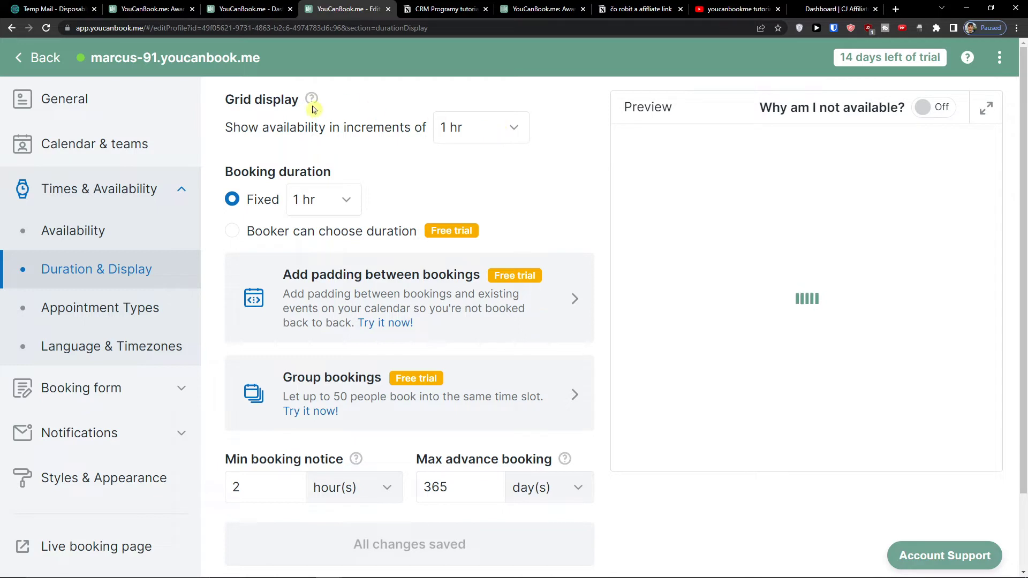
Dismiss the grid display help and set booking duration to 'Booker can choose duration' (1 hr default).
mouse_move(314, 107)
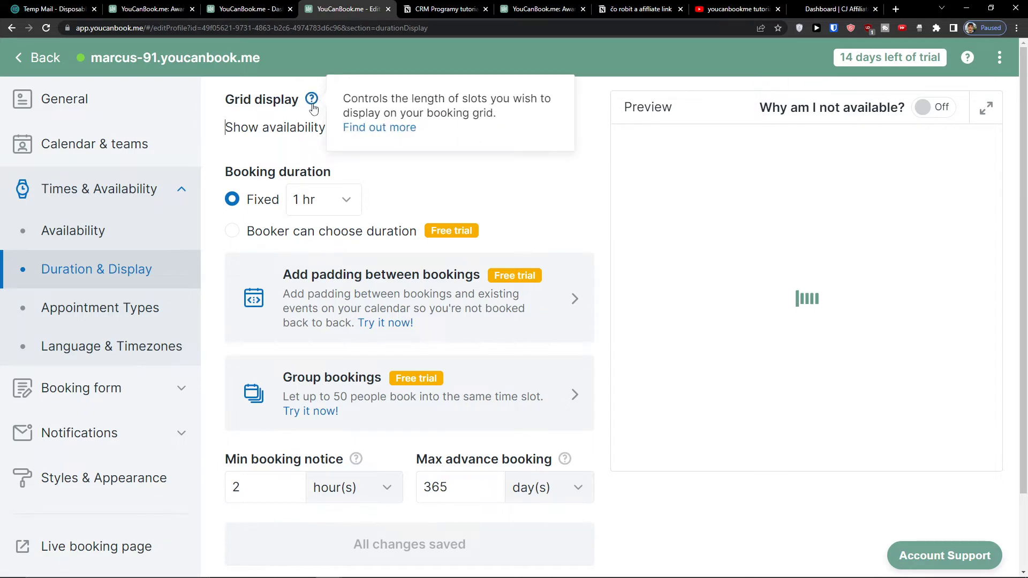
left_click(374, 177)
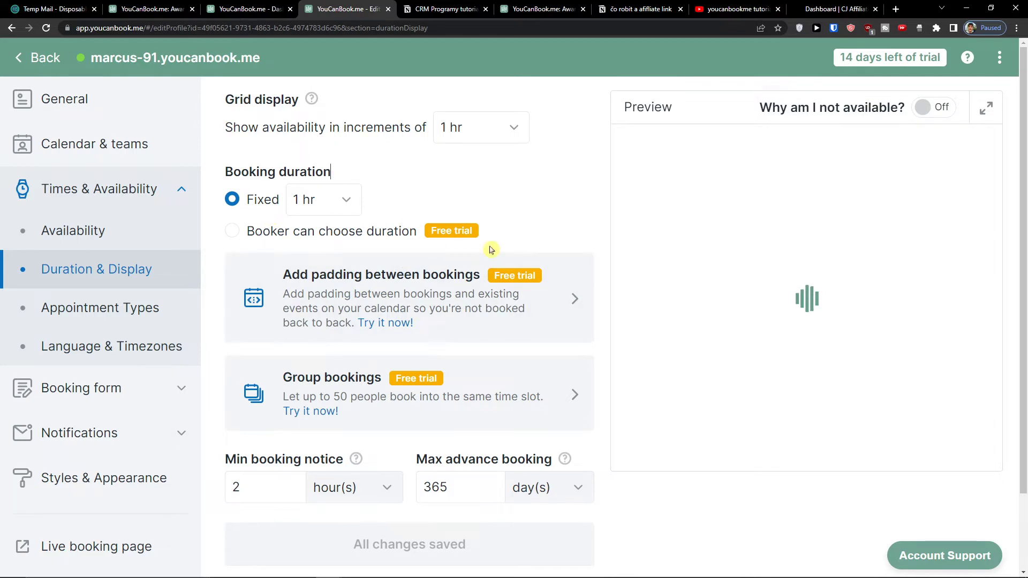
mouse_move(433, 239)
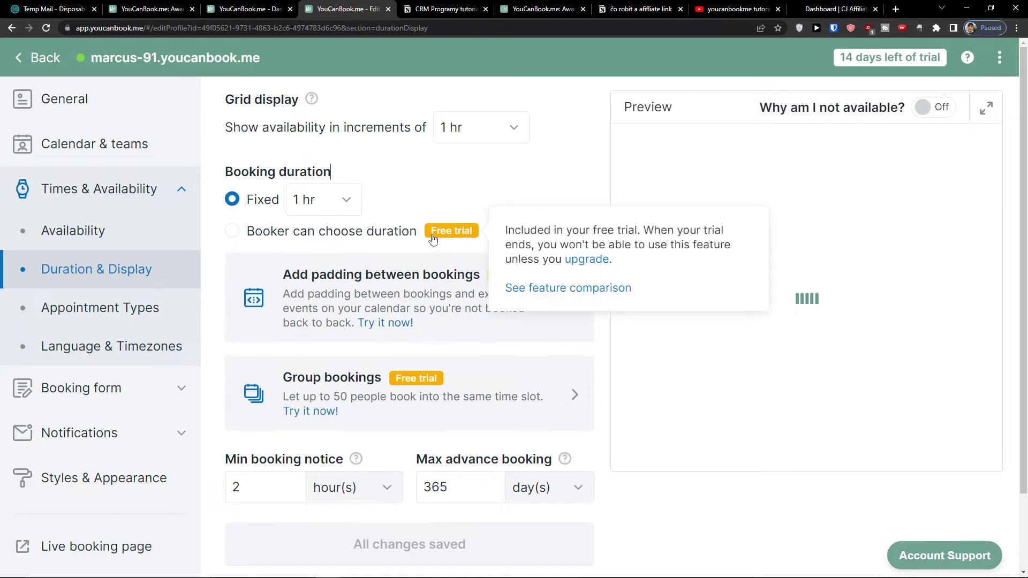
left_click(330, 234)
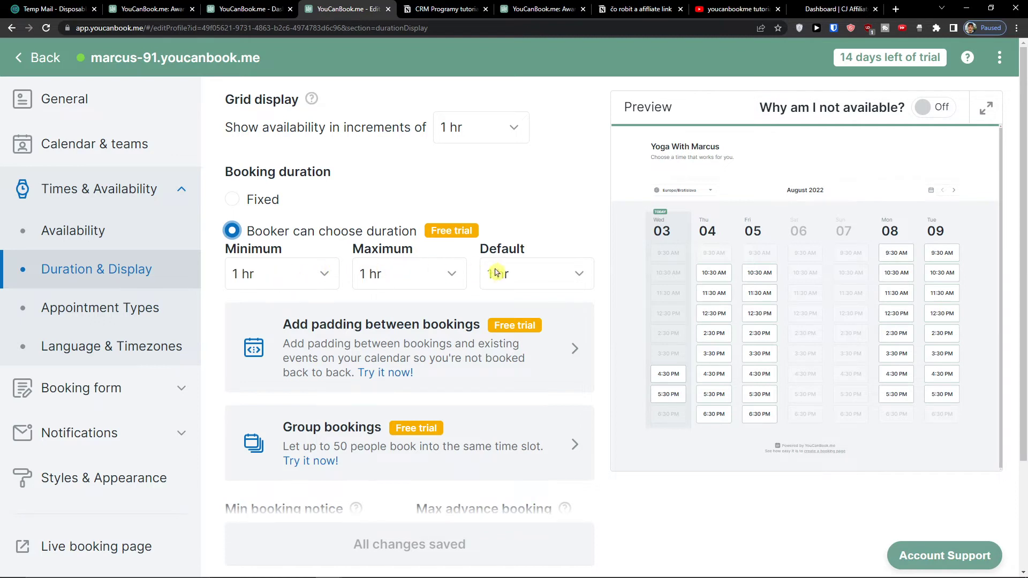
Switch back to a fixed 1 hr duration and enable group bookings with 8 per slot.
left_click(230, 207)
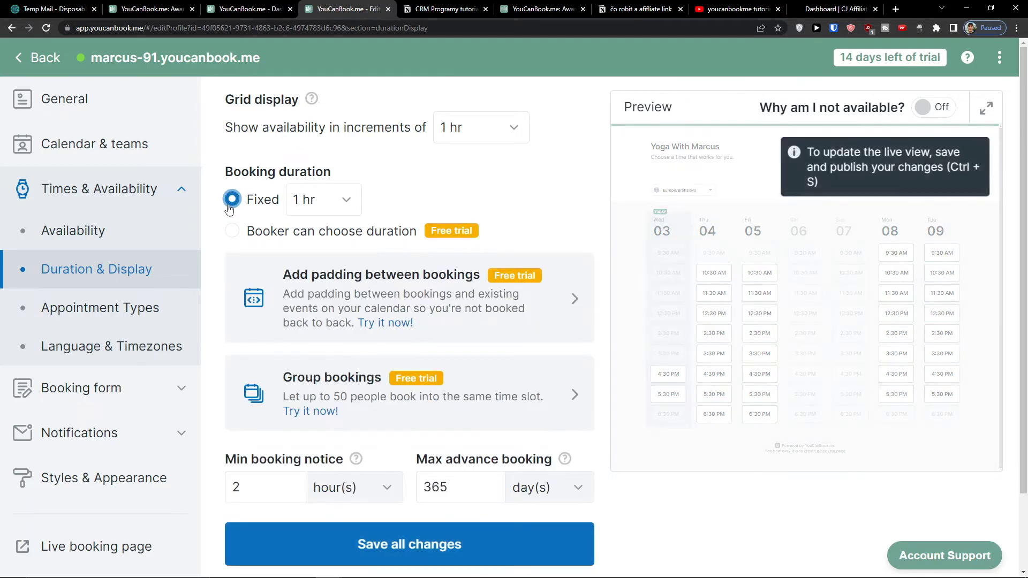
scroll(301, 311, "down", 2)
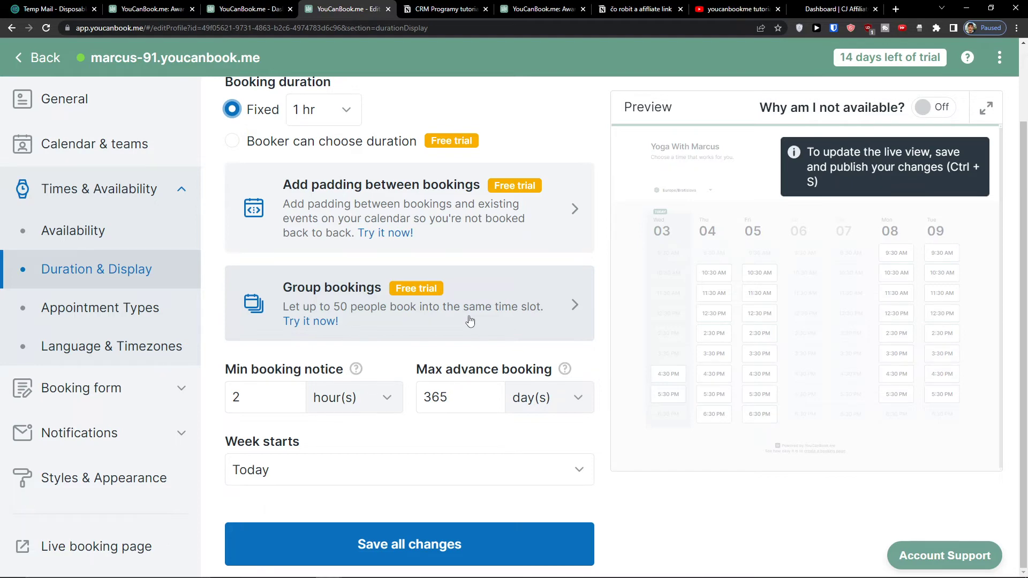
left_click(469, 321)
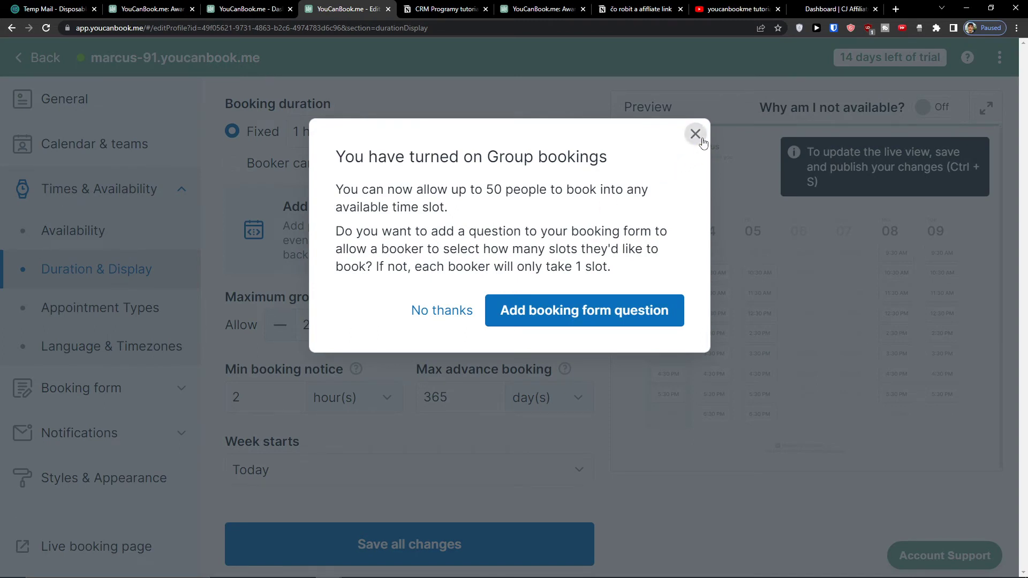
left_click(442, 310)
left_click_drag(424, 240, 471, 291)
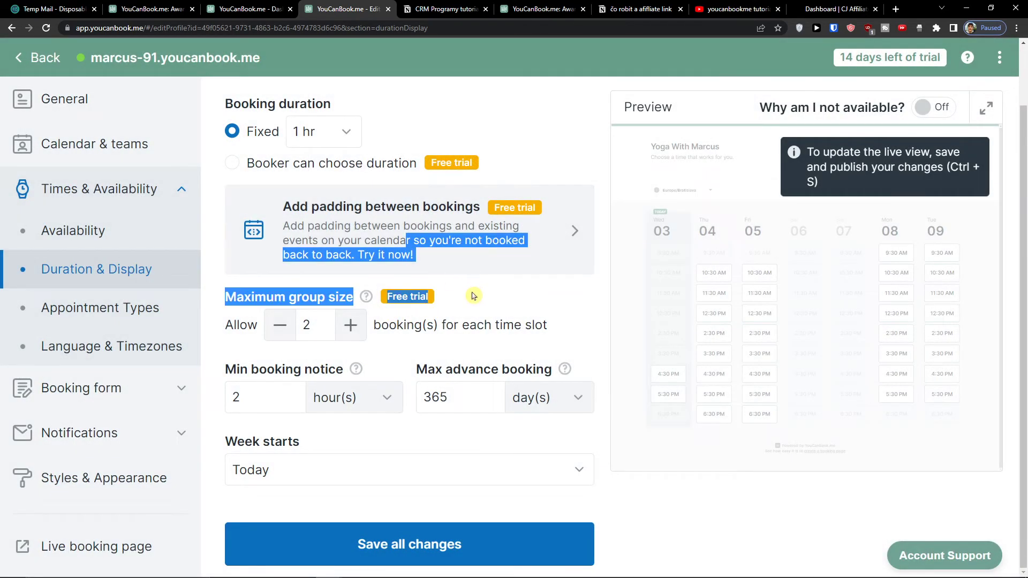
left_click(470, 293)
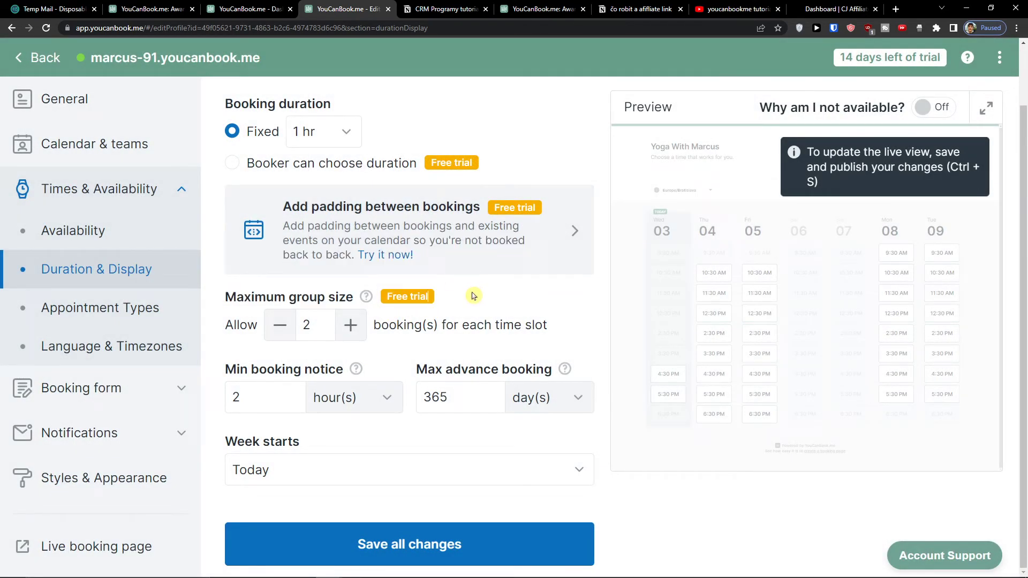
left_click(347, 337)
left_click(348, 334)
Keep the week starting today and save the duration and group booking settings.
mouse_move(357, 373)
mouse_move(566, 369)
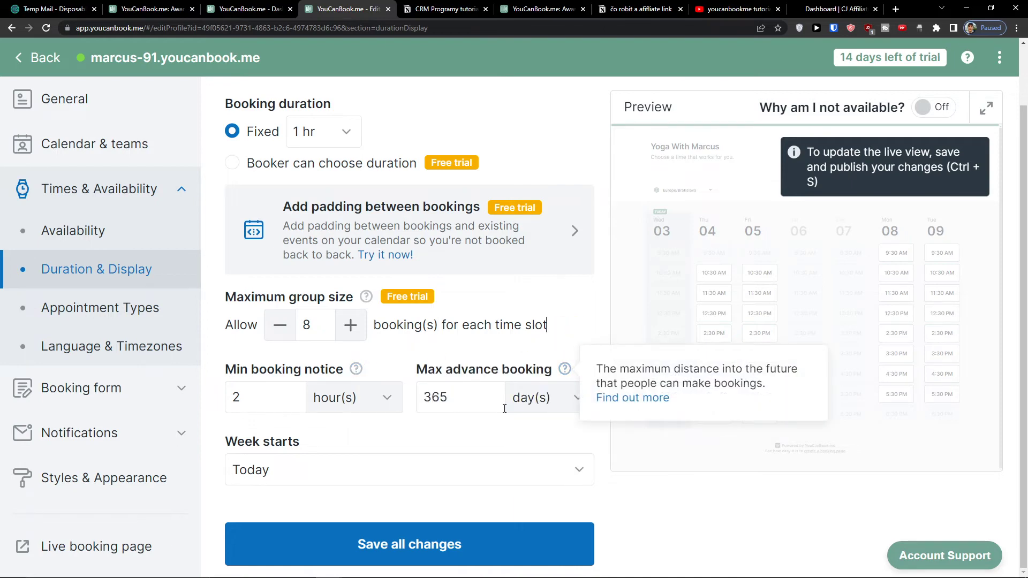
left_click(405, 478)
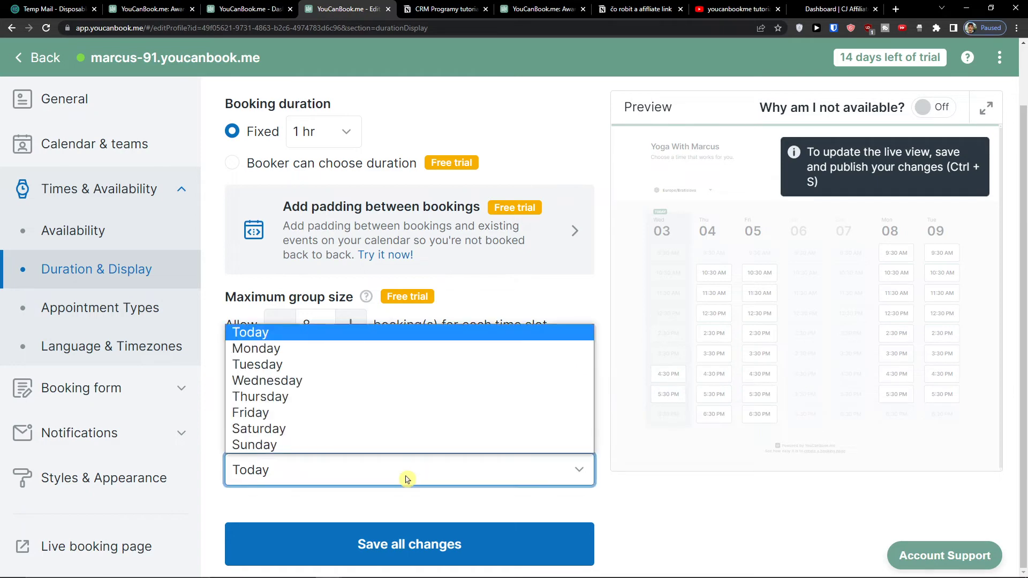
left_click(381, 499)
left_click(370, 560)
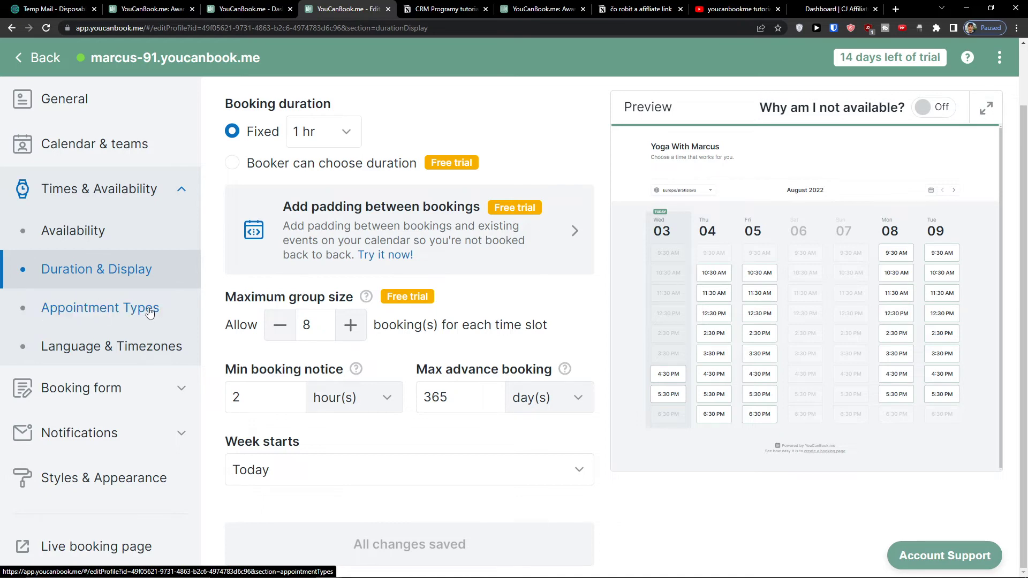
left_click(175, 314)
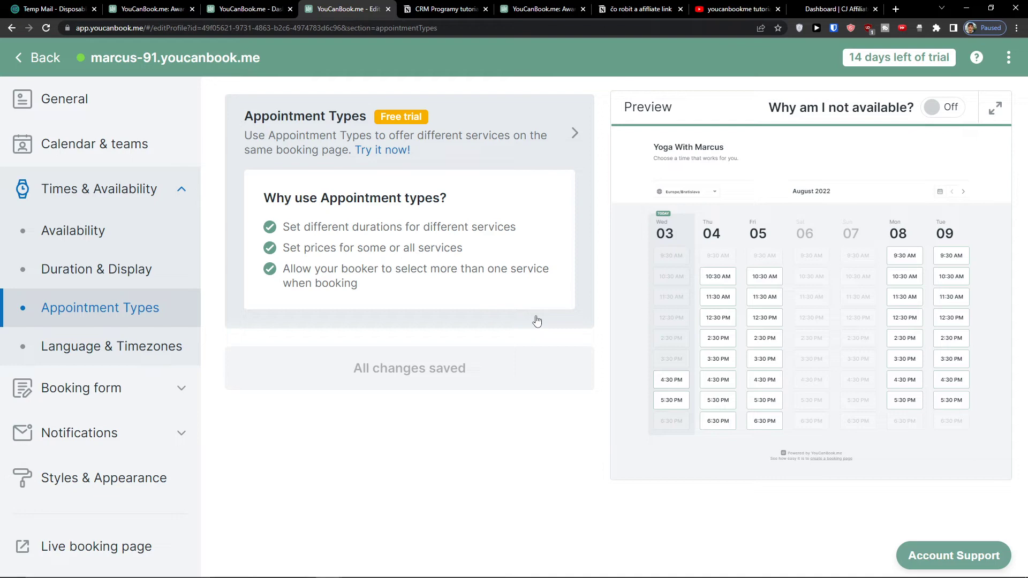
Enable appointment types and rename 'My service' to Yoga, 60 minutes at $100, saved.
left_click(422, 225)
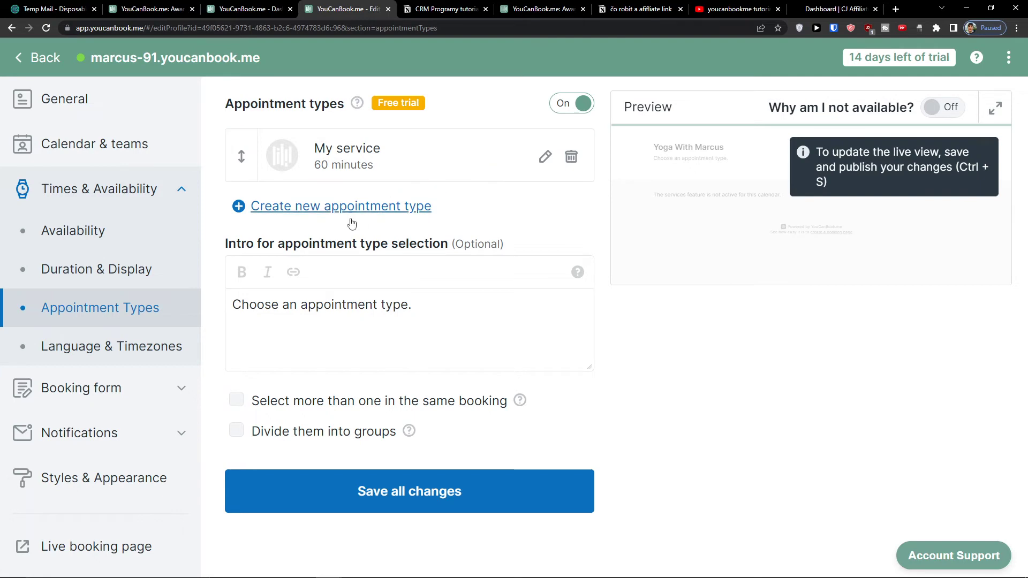
left_click(542, 156)
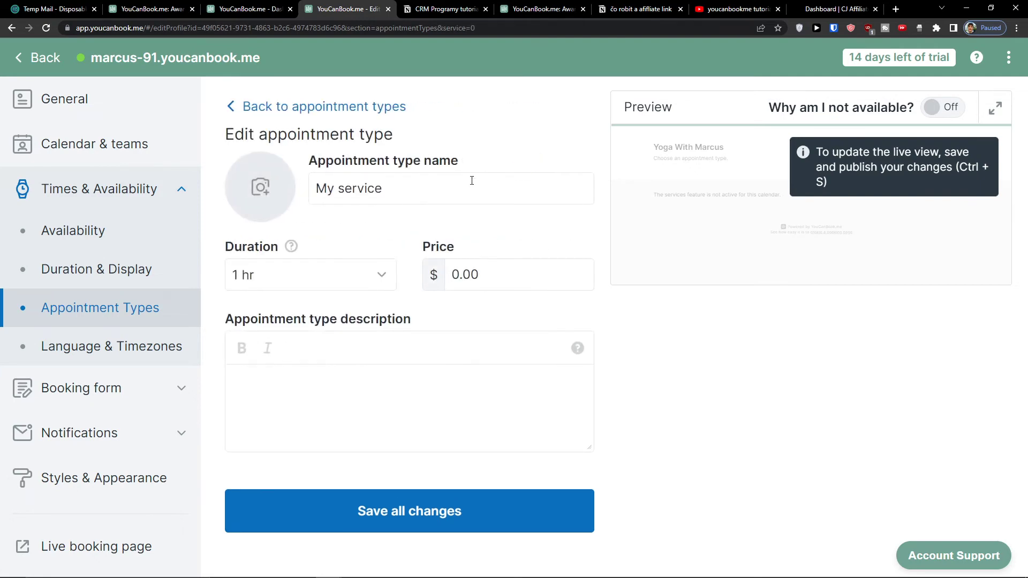
double_click(431, 195)
triple_click(431, 195)
type("Yoga")
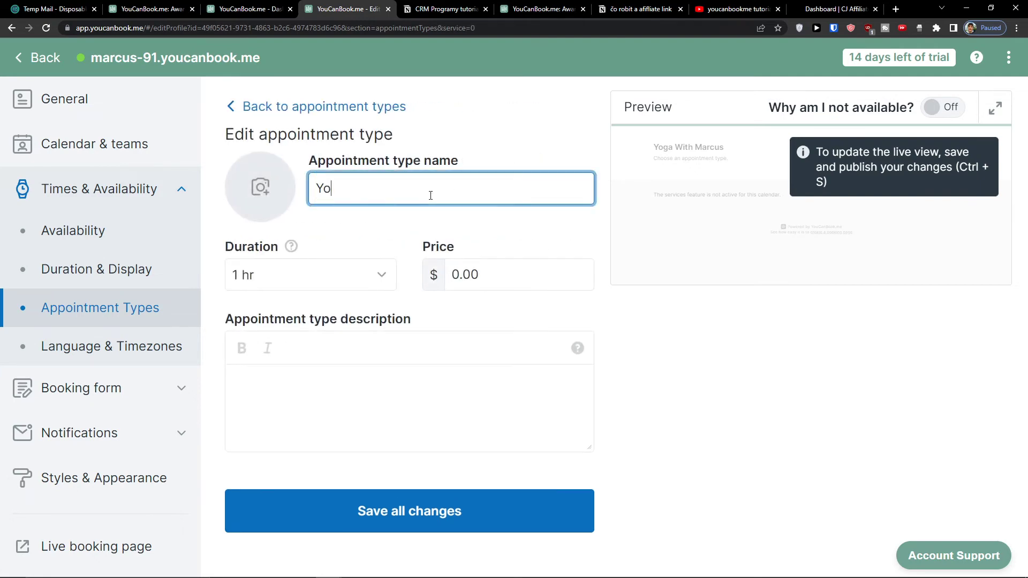
left_click(480, 264)
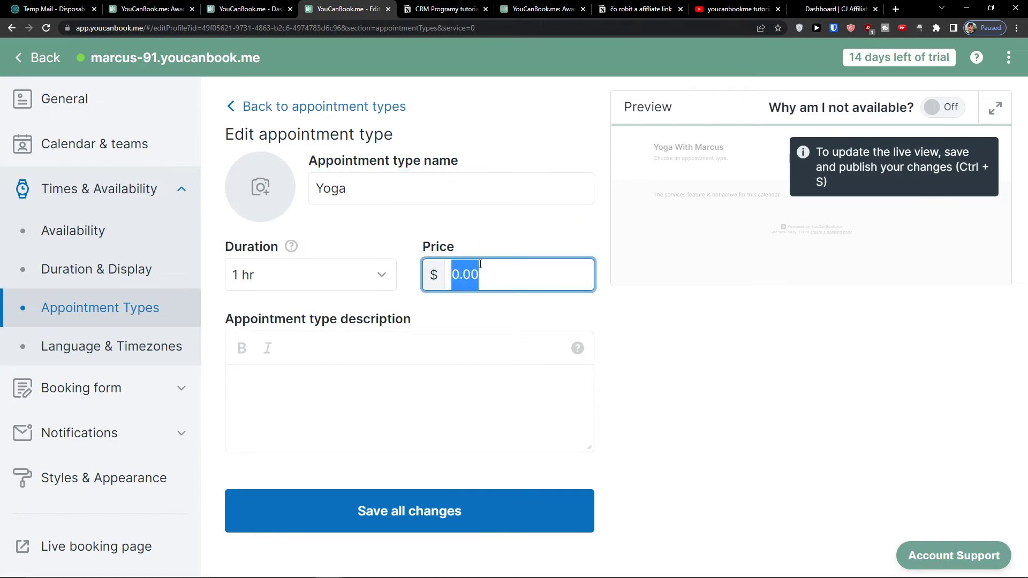
type("100")
left_click(416, 515)
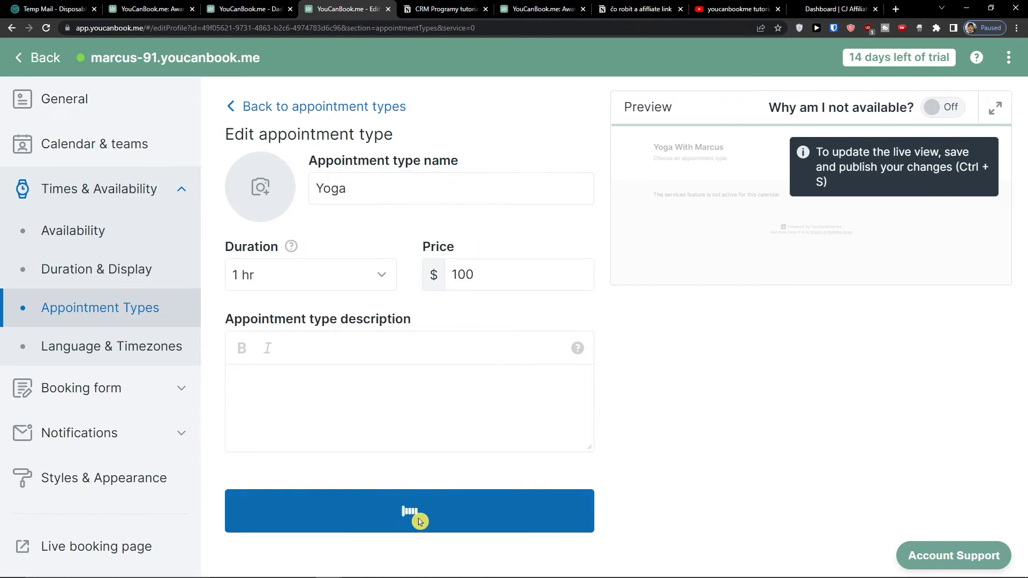
left_click(229, 113)
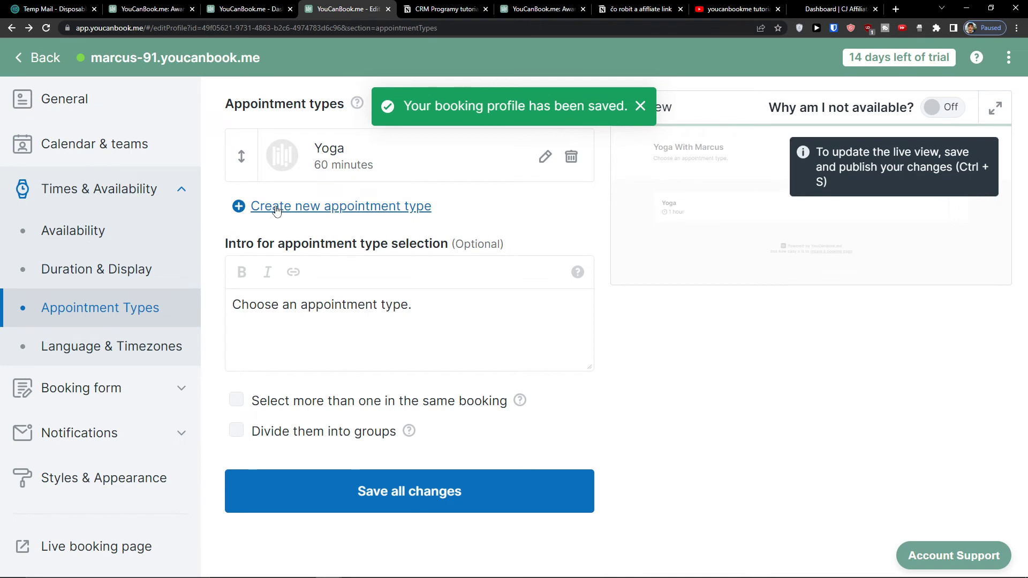
left_click(277, 208)
Add and save a second appointment type, 'Advanced Yoga', priced at 200.
left_click(360, 185)
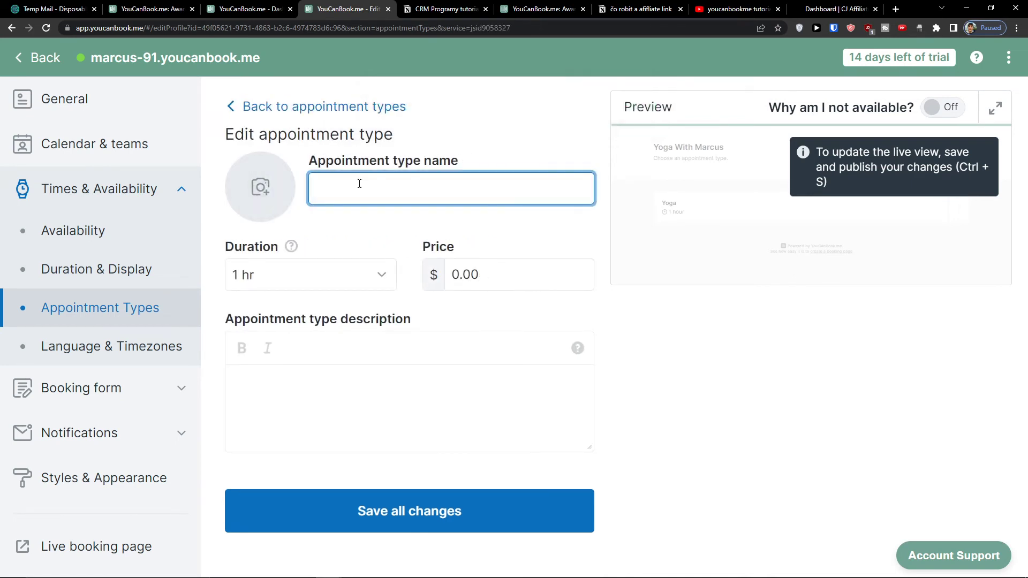
type("Yoga For")
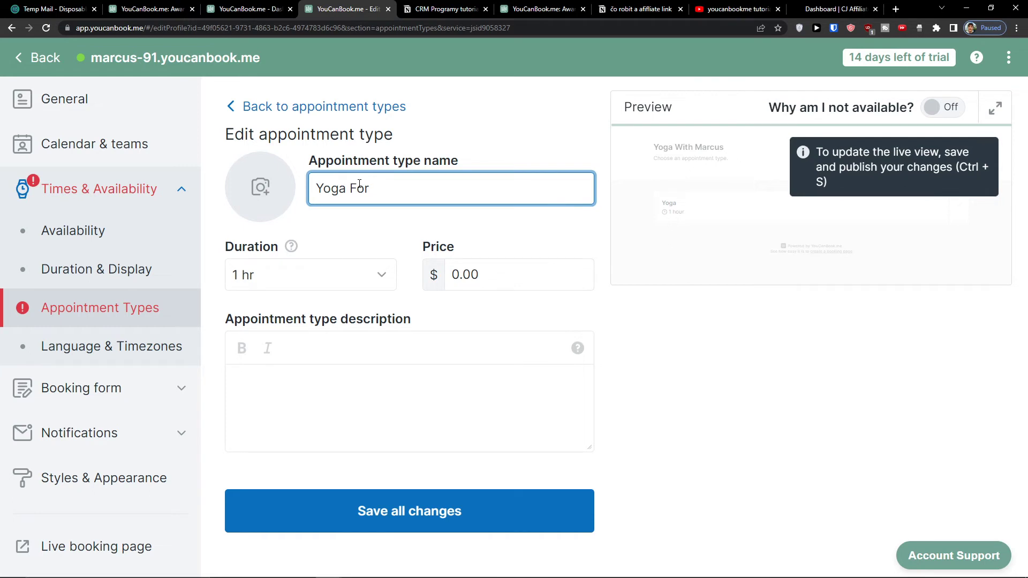
type(" A")
key("ctrl+a")
type("Advanced Yoga")
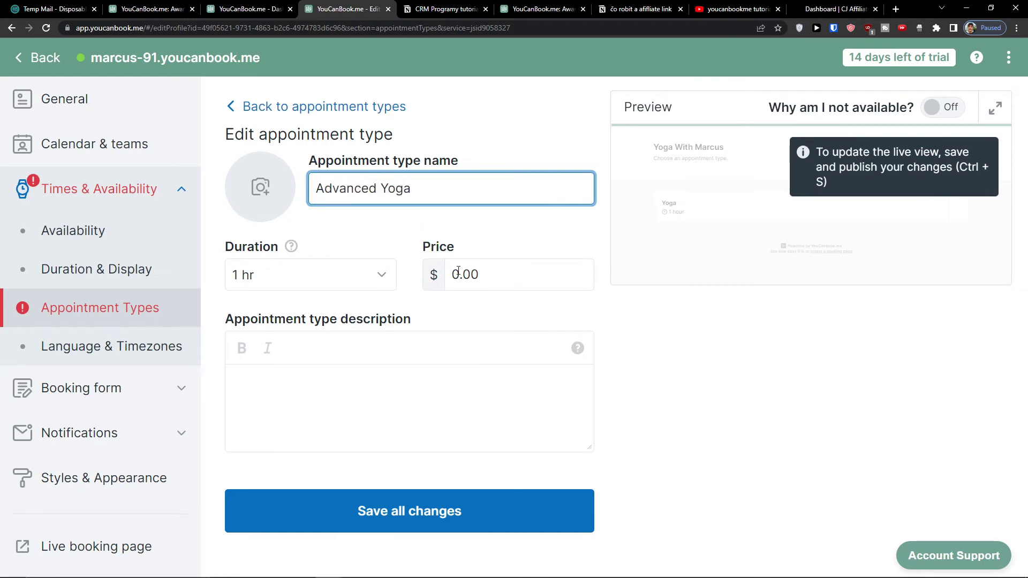
left_click(459, 271)
type("200")
left_click(393, 503)
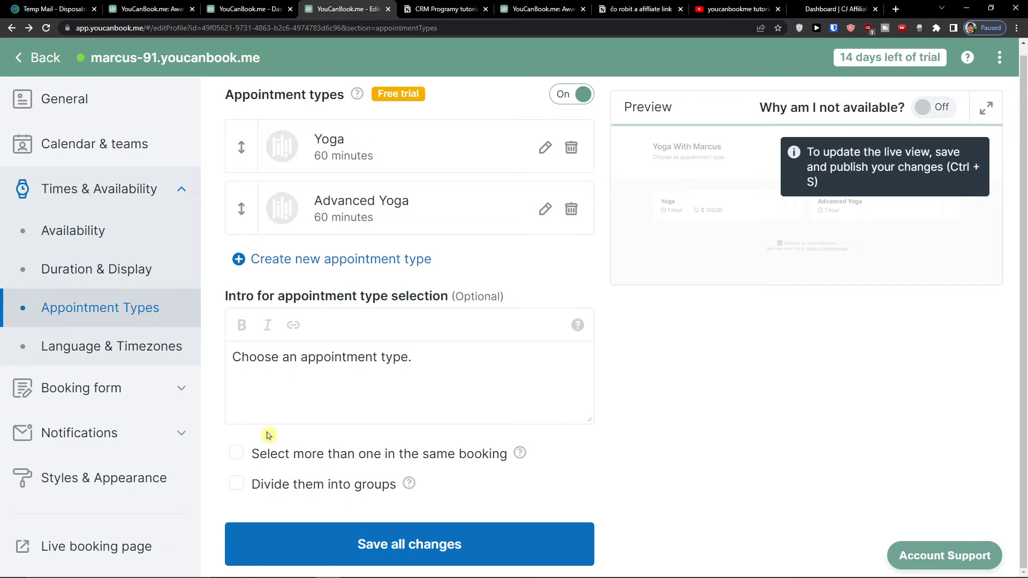
left_click(151, 357)
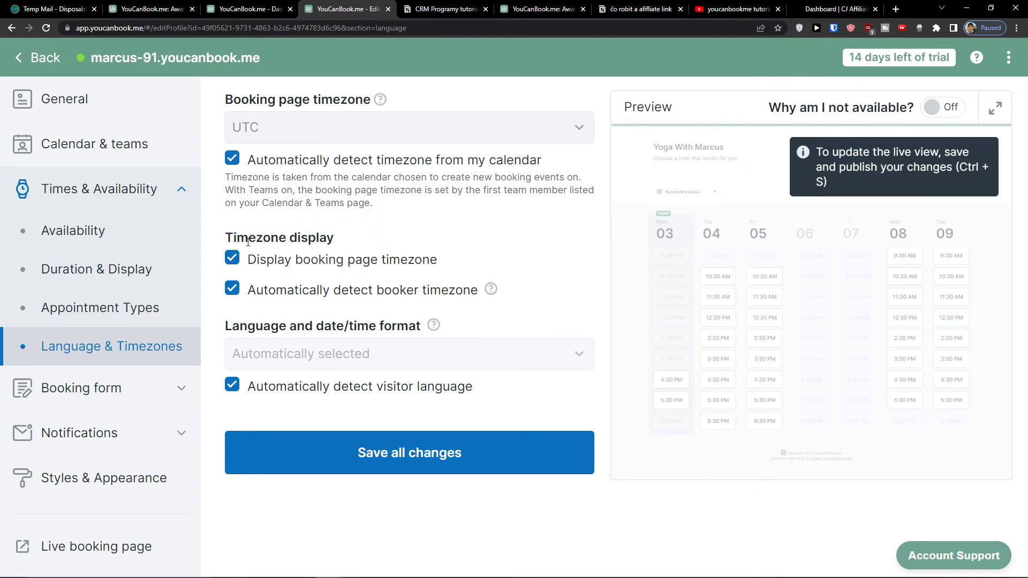
Expand the booking form's Questions list and start a new booking question.
left_click(91, 383)
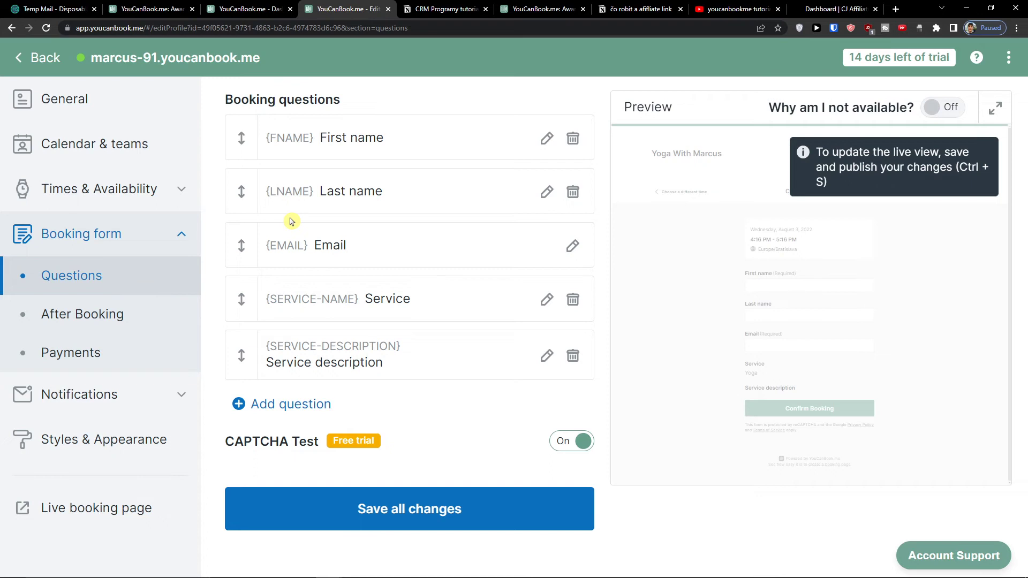
left_click(307, 400)
Keep the new question 'A question' as Short answer, saving it as Q6 in the questions list.
left_click(377, 178)
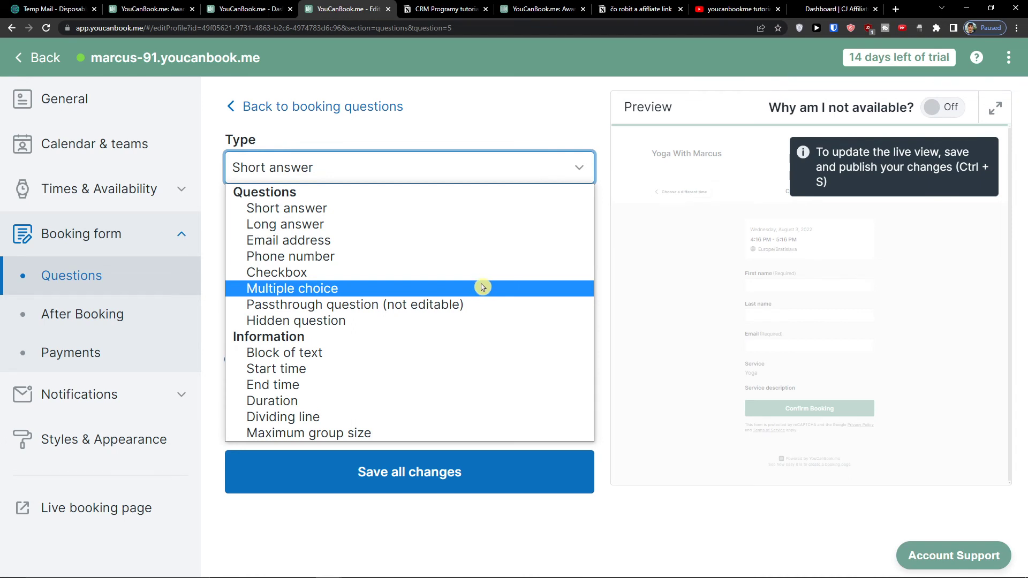
left_click(599, 258)
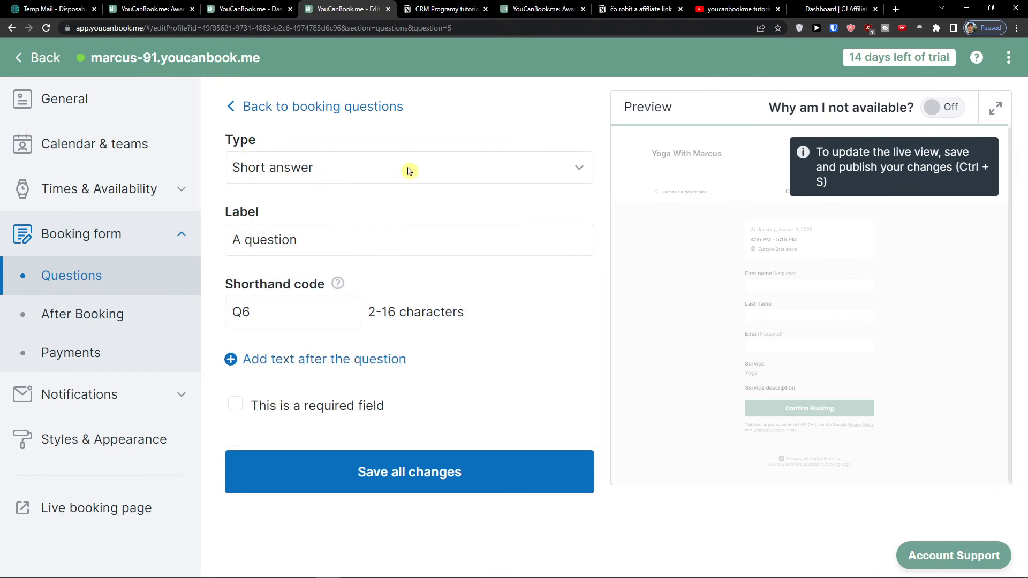
left_click(245, 108)
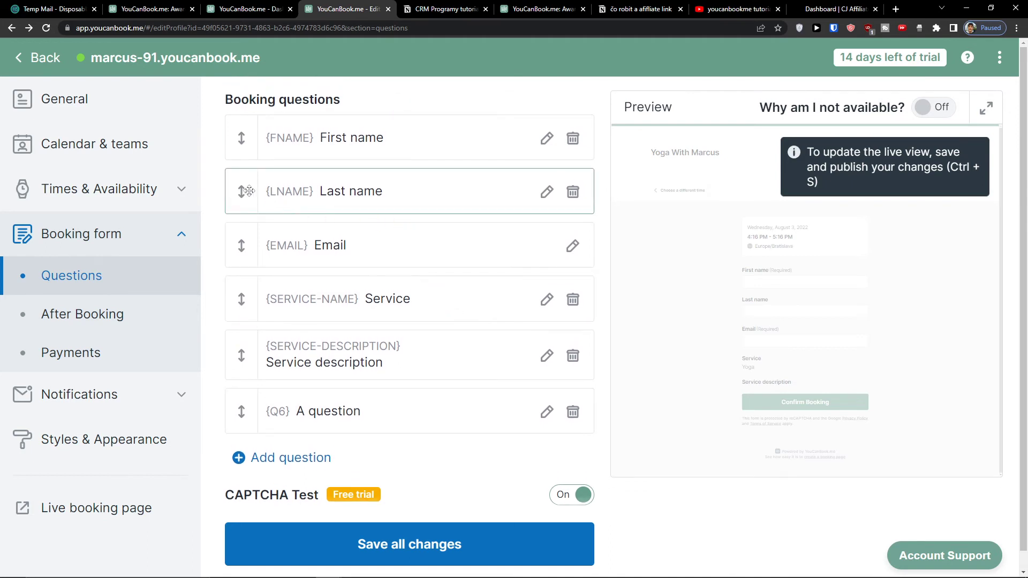
mouse_move(241, 192)
left_mouse_down()
mouse_move(223, 267)
mouse_move(241, 170)
mouse_move(240, 188)
left_mouse_up()
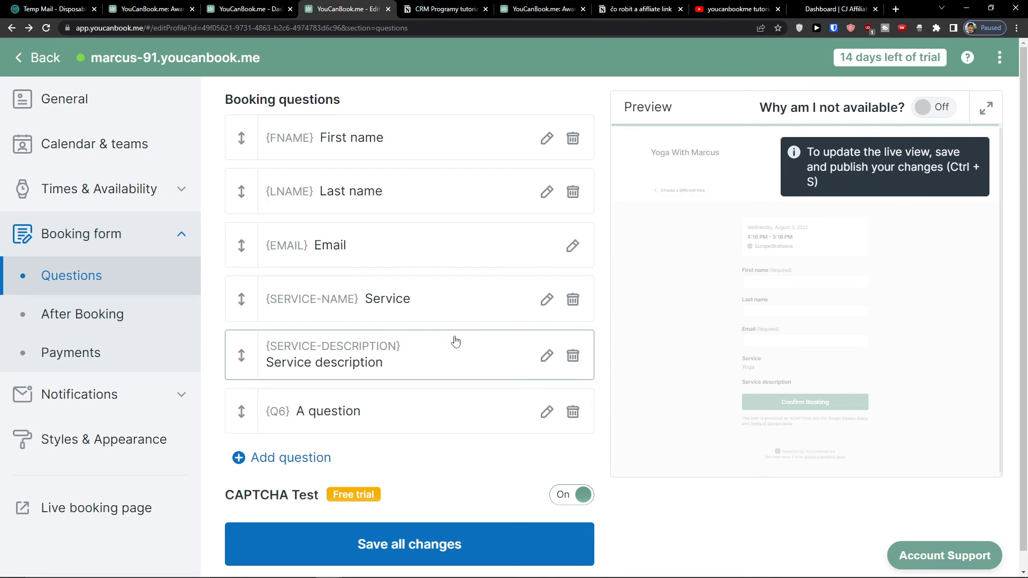
Check the after-booking confirmation, then toggle Calculate booking prices on and back off.
left_click(87, 323)
left_click(289, 242)
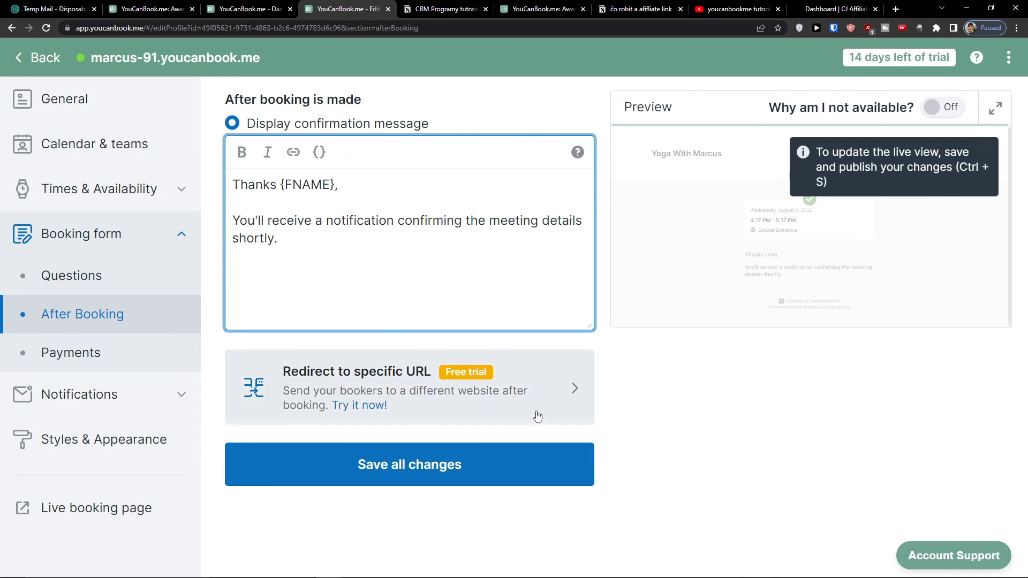
left_click(71, 348)
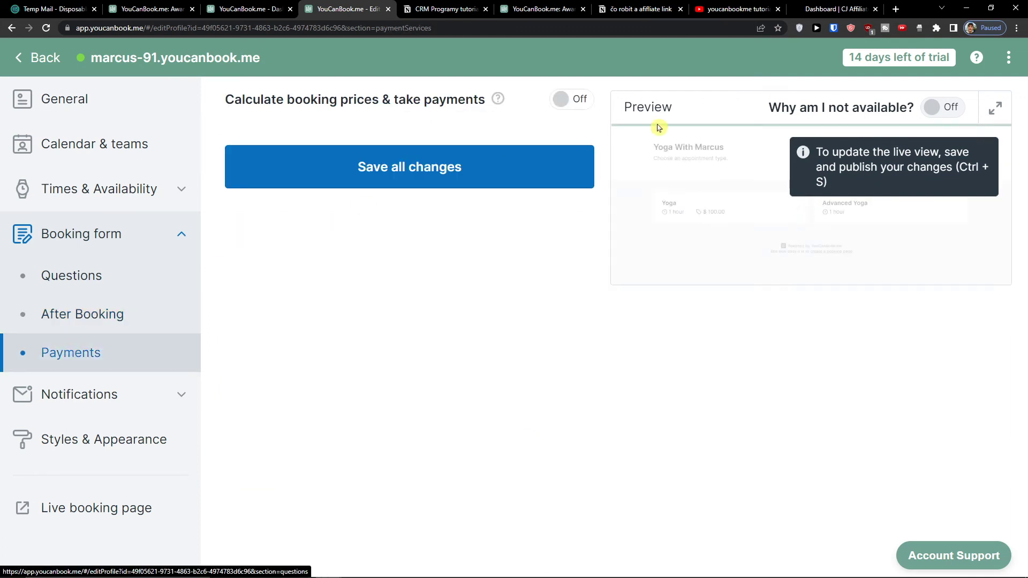
left_click(583, 102)
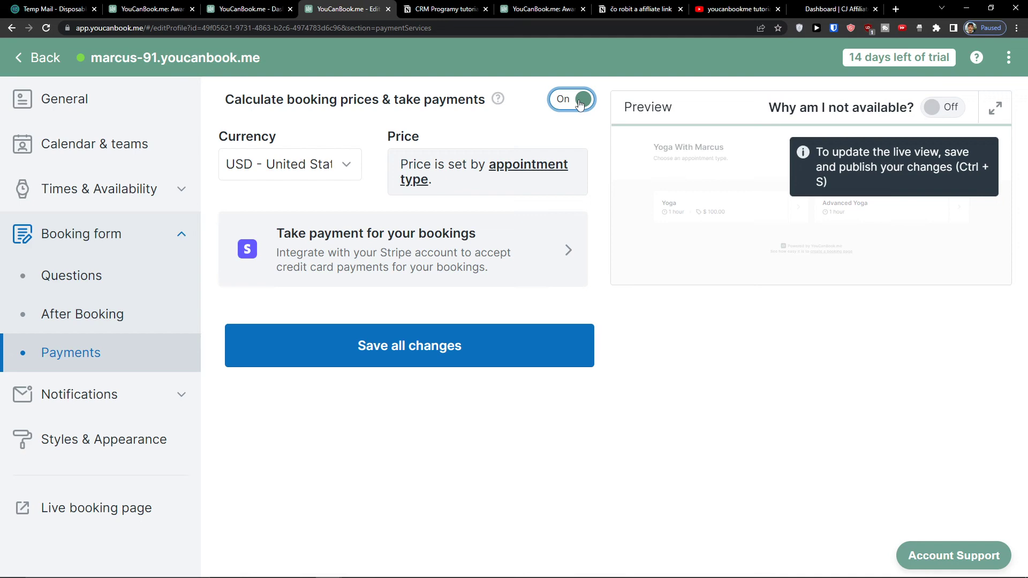
left_click(580, 104)
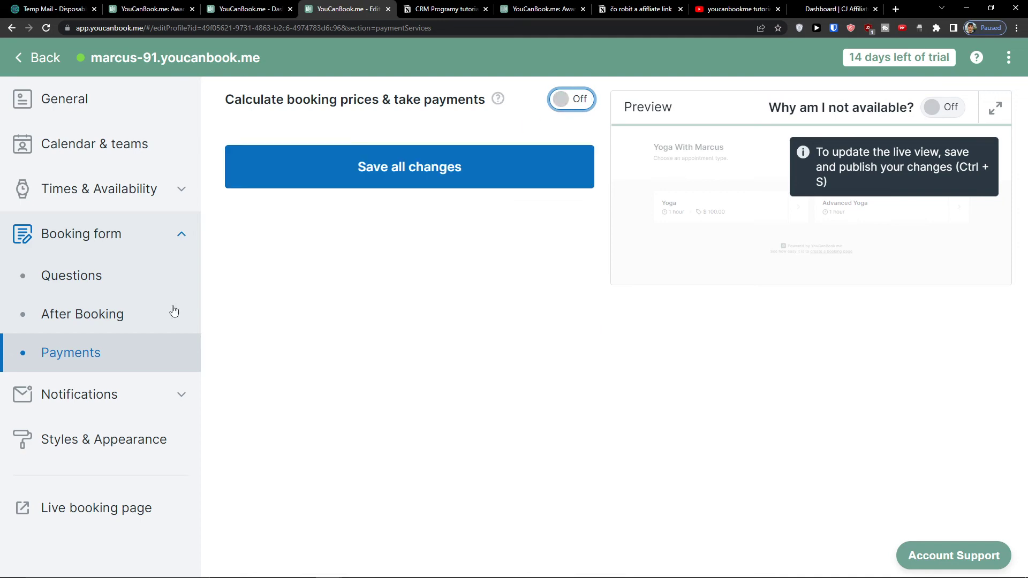
left_click(107, 394)
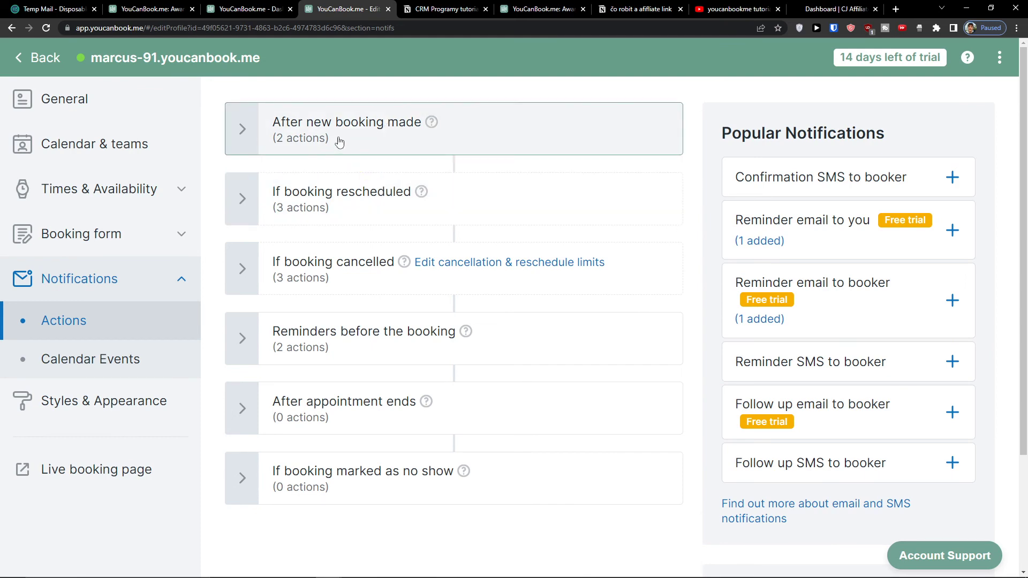
Expand and collapse the 'If booking rescheduled' and 'After new booking made' action rows.
left_click(244, 204)
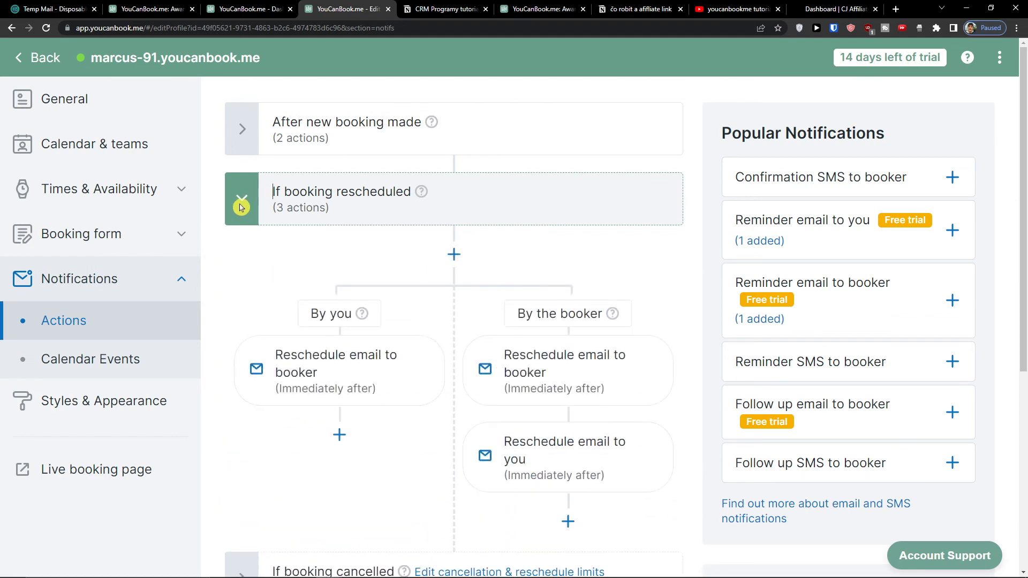
left_click(241, 206)
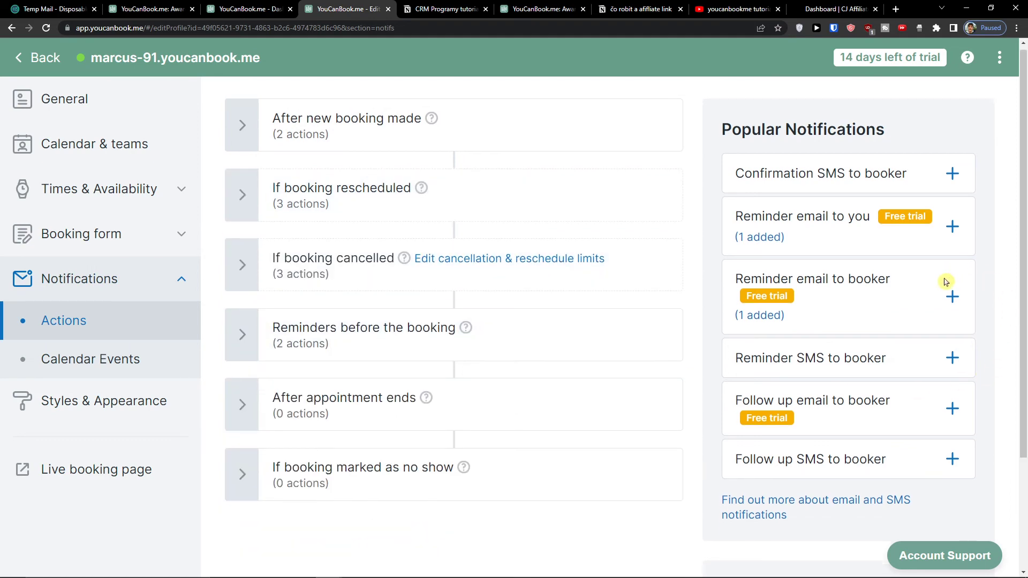
scroll(947, 279, "down", 3)
scroll(942, 282, "up", 2)
scroll(942, 282, "up", 1)
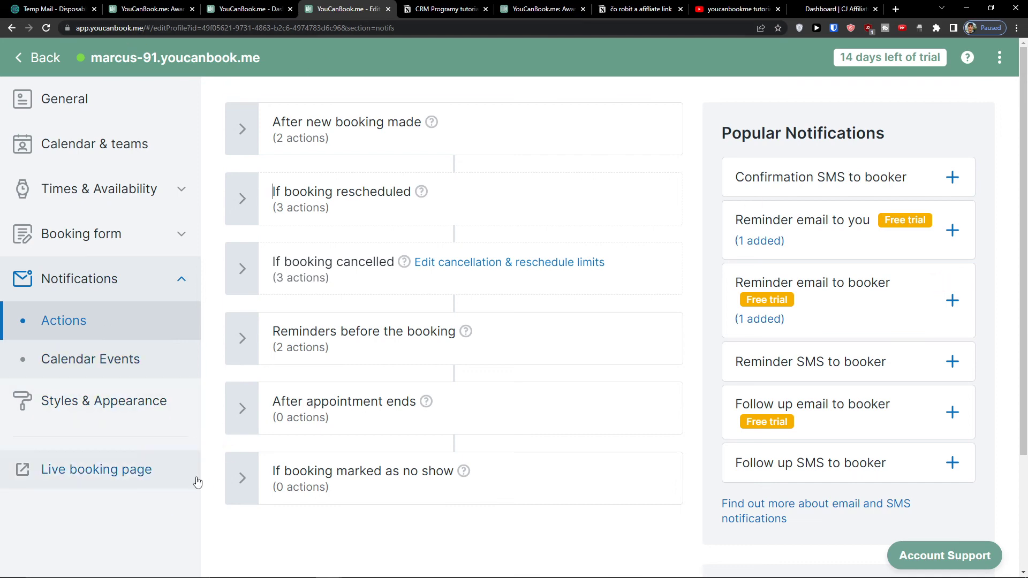
left_click(253, 137)
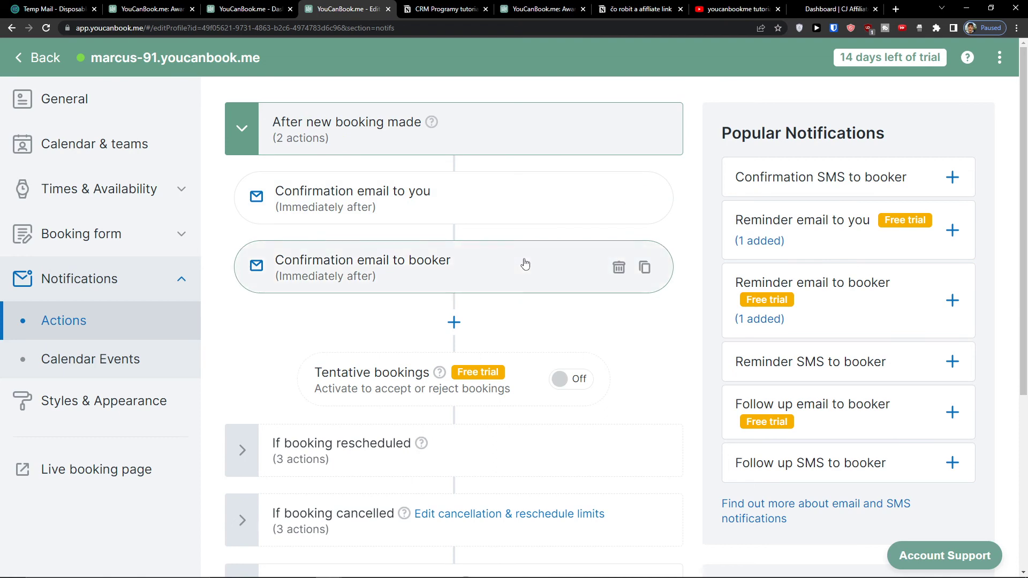
left_click(238, 132)
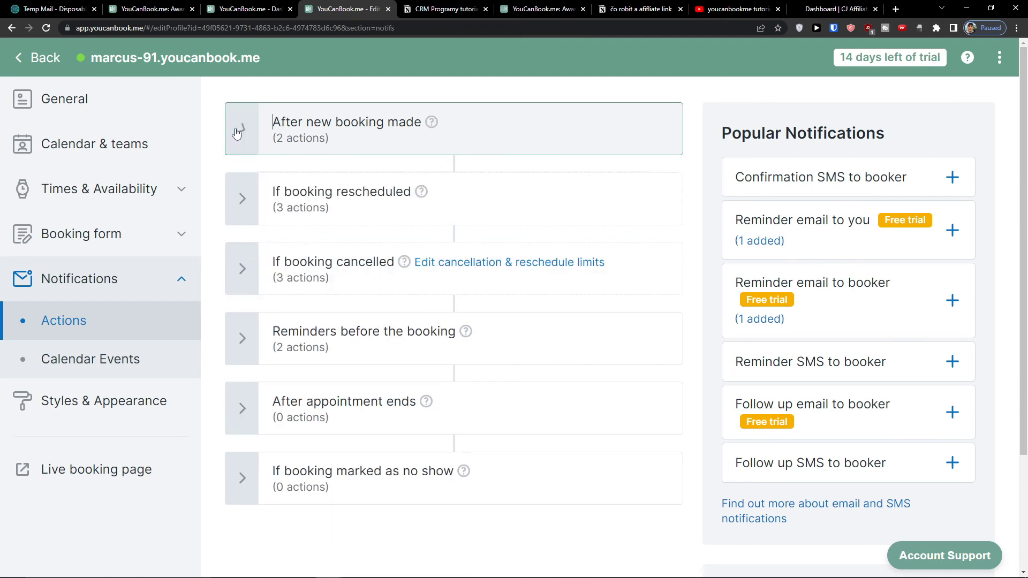
left_click(126, 361)
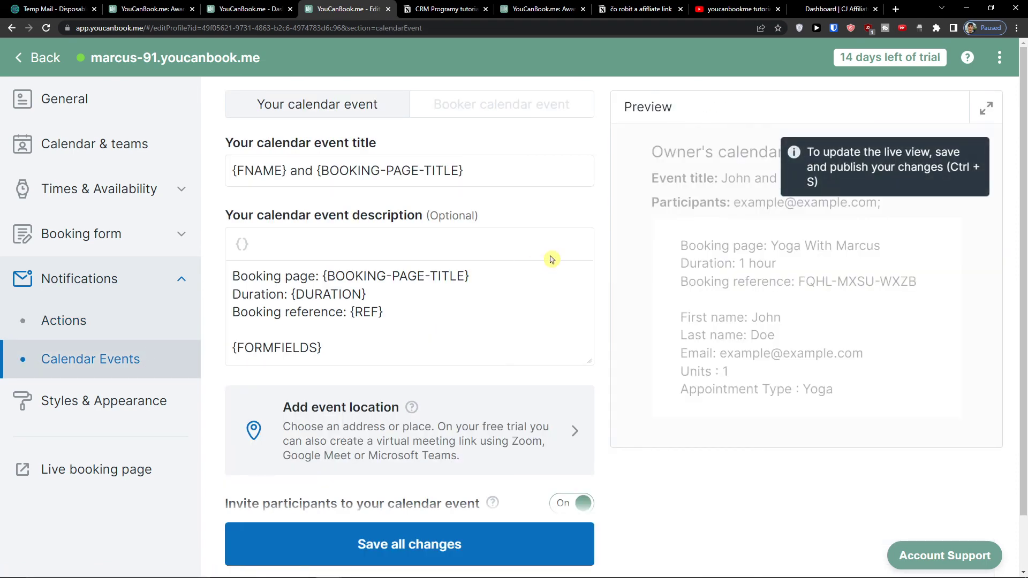
In Styles & Appearance, choose the blue swatch as primary colour and save the booking profile.
scroll(551, 260, "down", 1)
scroll(551, 257, "up", 1)
left_click(128, 402)
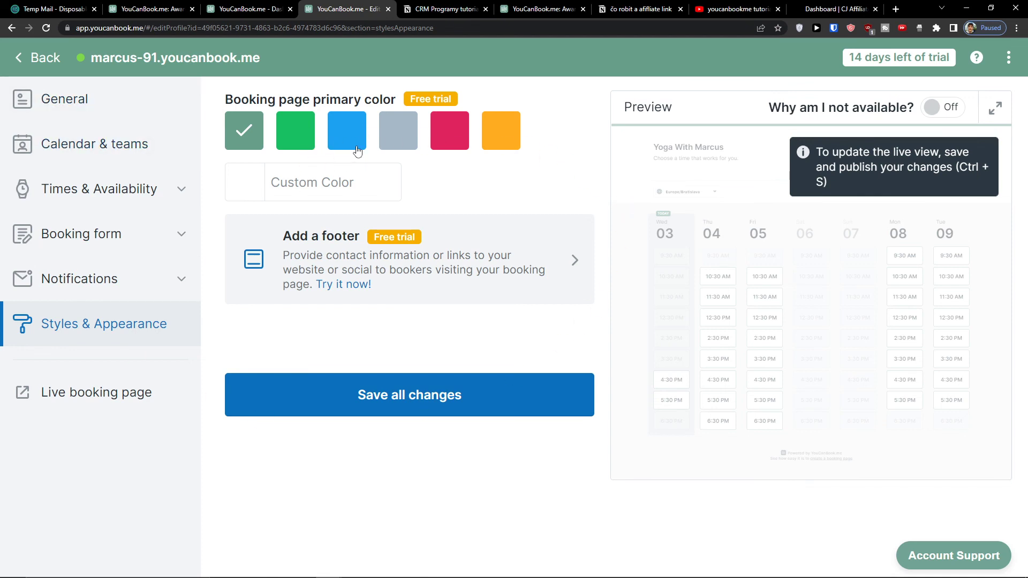
left_click(347, 131)
left_click(351, 395)
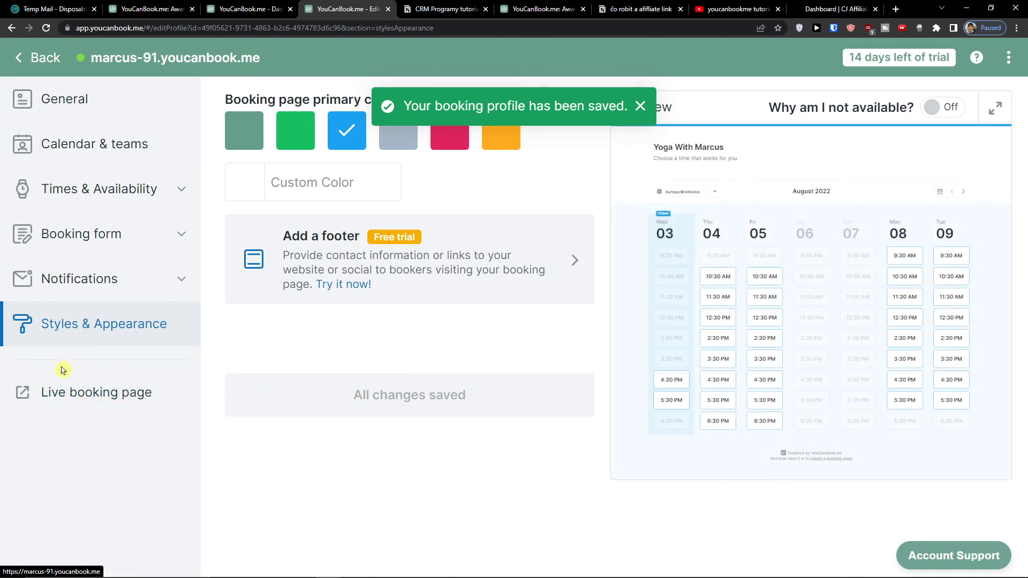
Open the live Yoga With Marcus booking page and choose the Advanced Yoga appointment type.
left_click(88, 403)
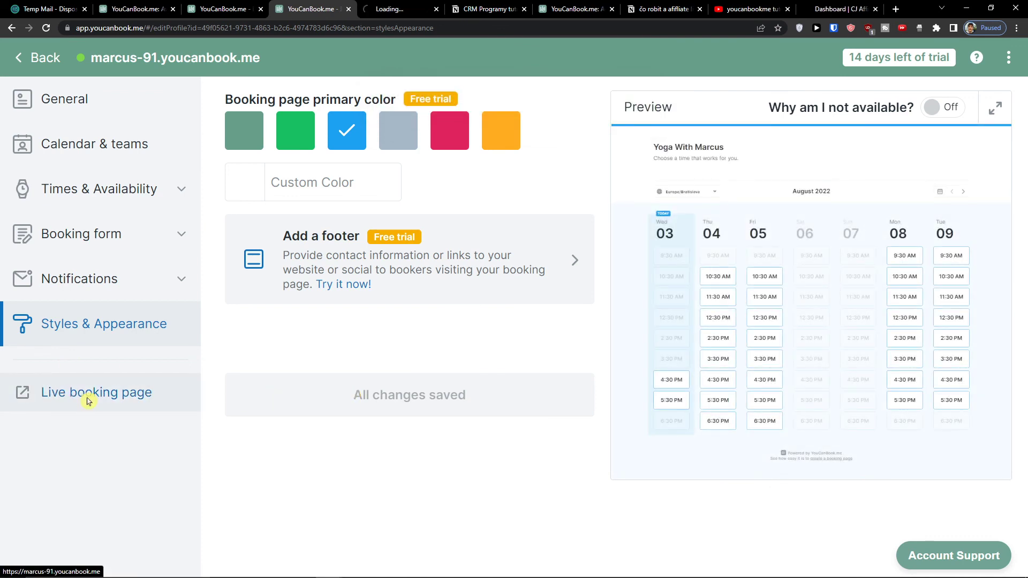
left_click(402, 9)
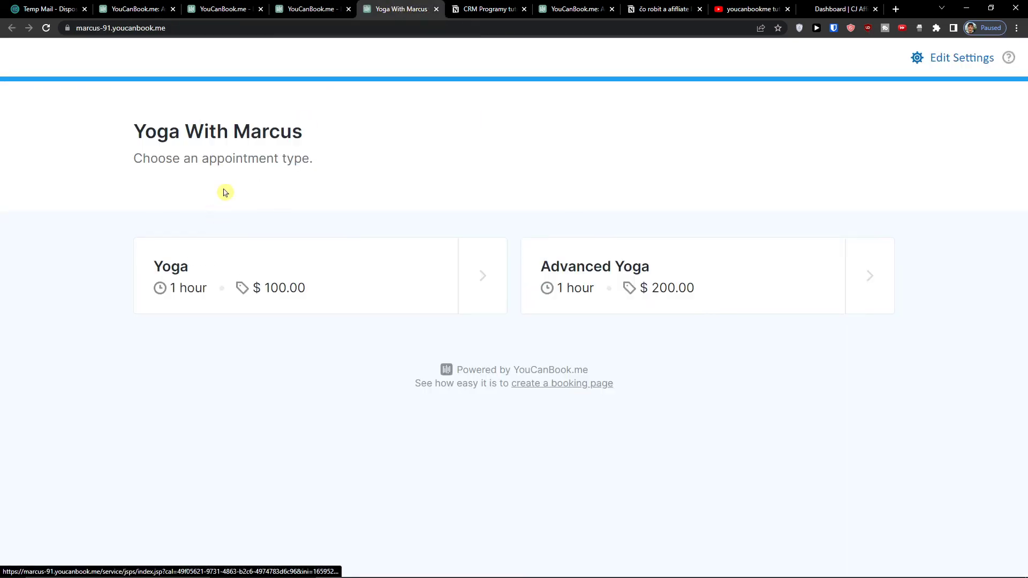
left_click_drag(150, 159, 362, 163)
left_click(361, 163)
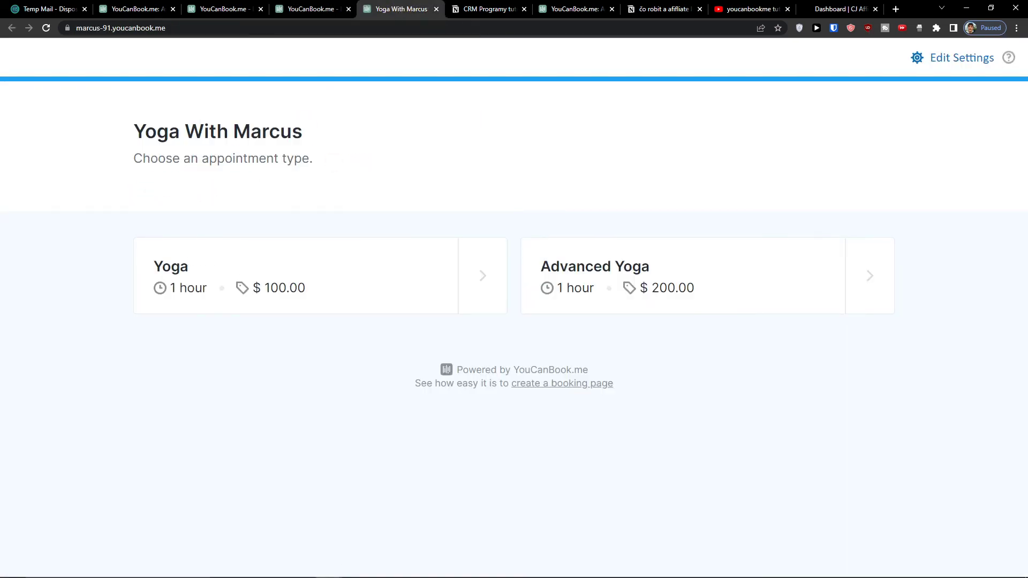
left_click(729, 261)
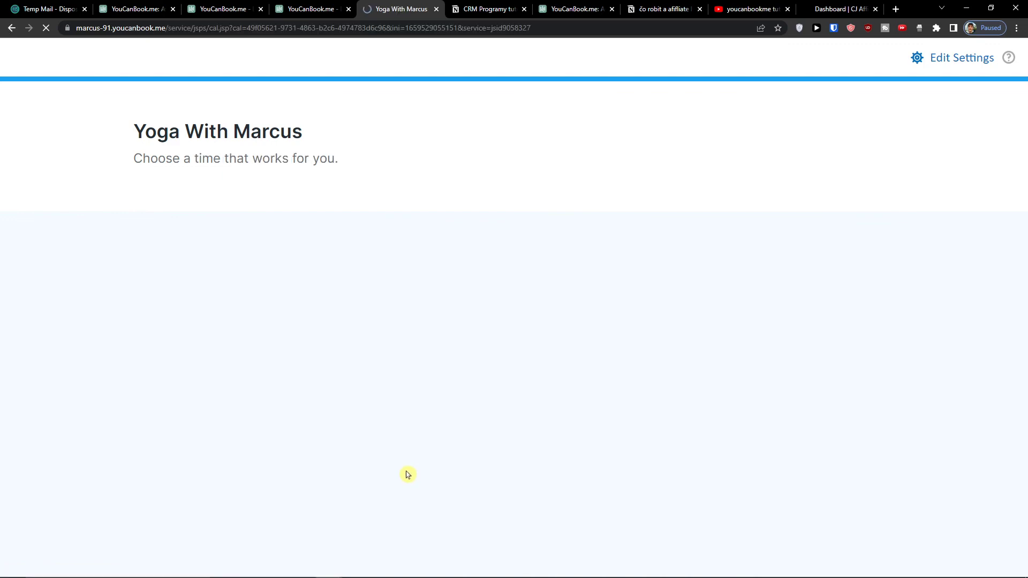
Book the Friday 5 August 11:30 AM slot to reach the Confirm Booking form.
scroll(63, 332, "down", 2)
scroll(63, 333, "down", 2)
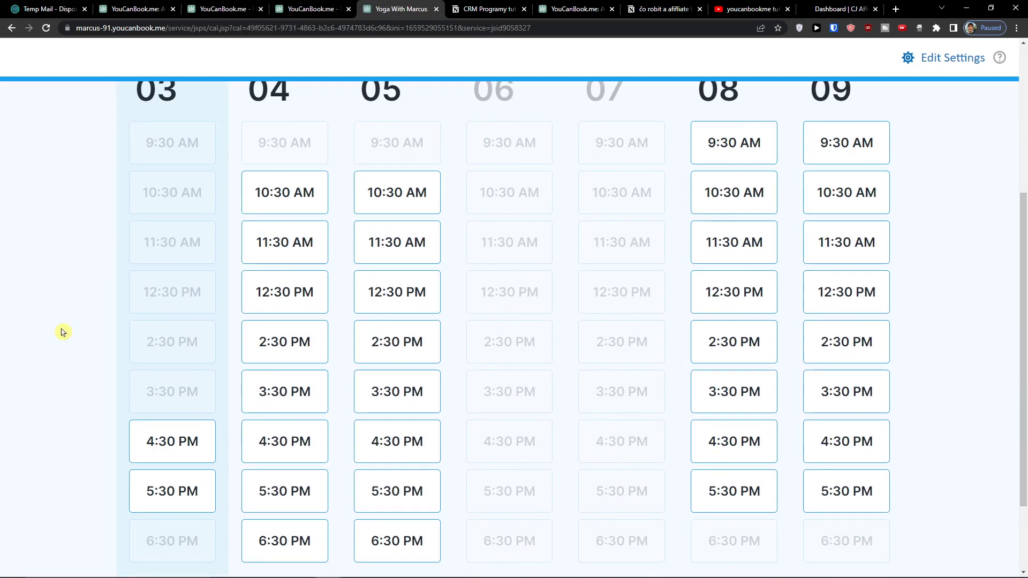
left_click(744, 158)
left_click(420, 259)
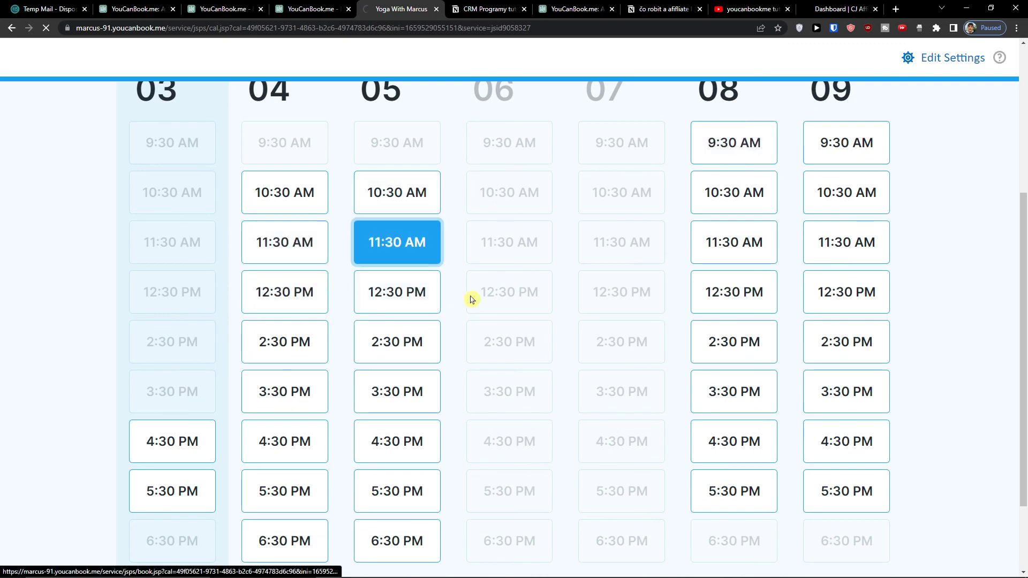
scroll(469, 299, "down", 2)
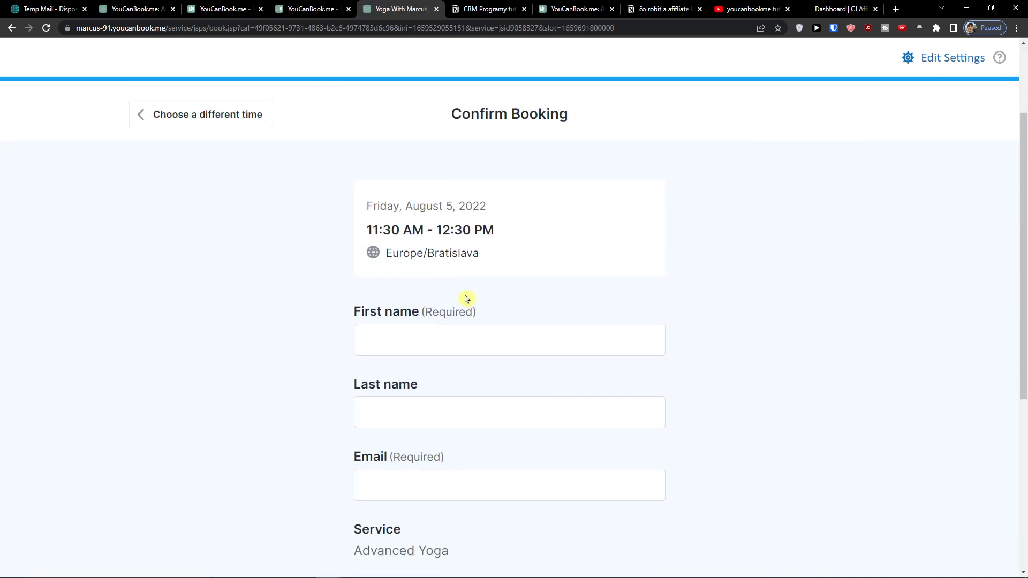
scroll(482, 289, "down", 2)
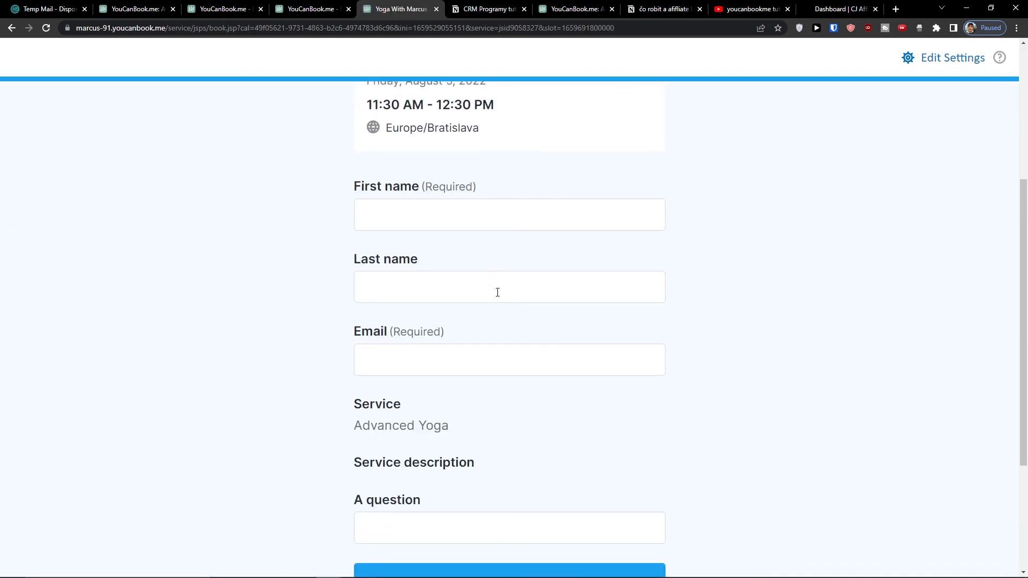
scroll(478, 374, "up", 2)
scroll(448, 425, "down", 4)
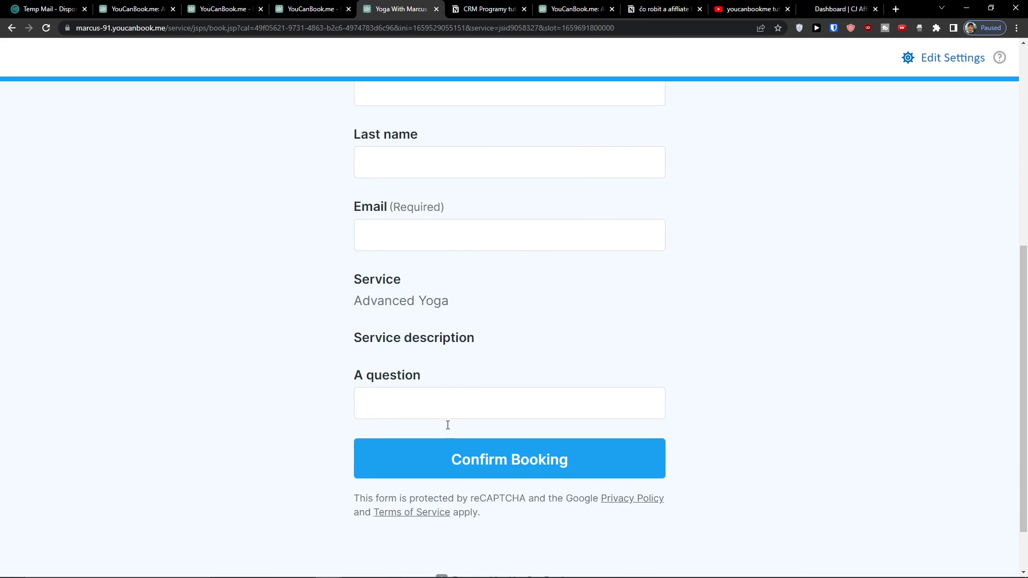
scroll(449, 428, "up", 2)
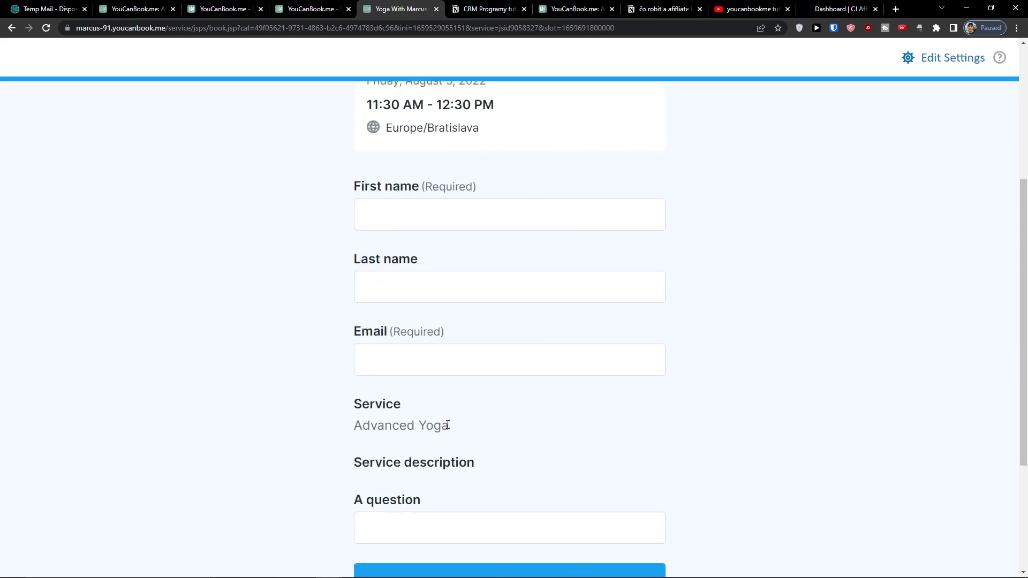